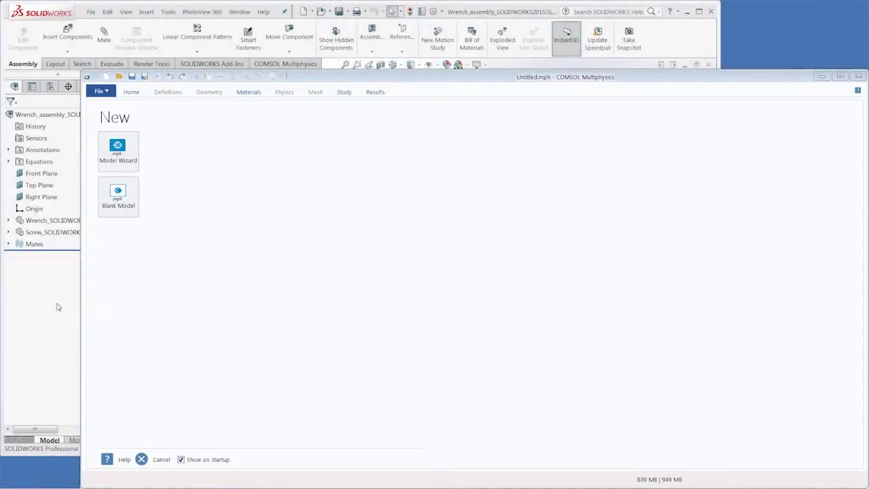
Step: In SOLIDWORKS, switch from the wrench assembly to the steering wheel part and back
{"action": "left_click", "coordinate": [54, 300]}
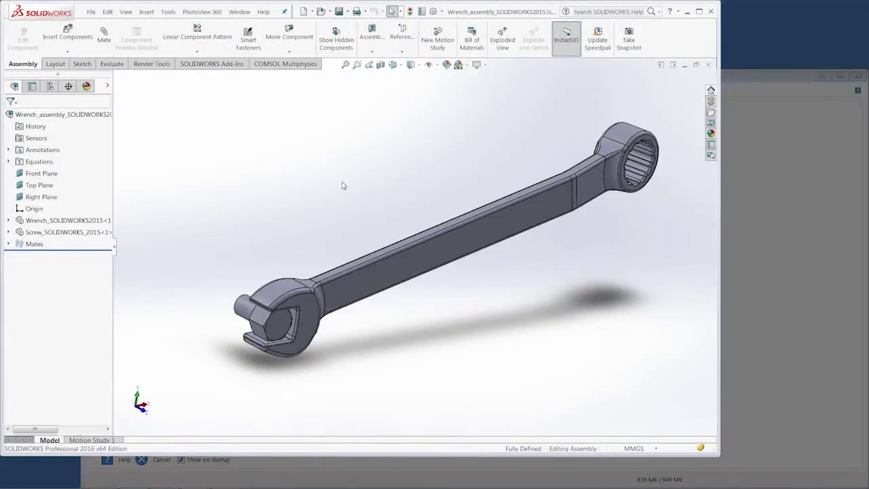
{"action": "left_click", "coordinate": [239, 11]}
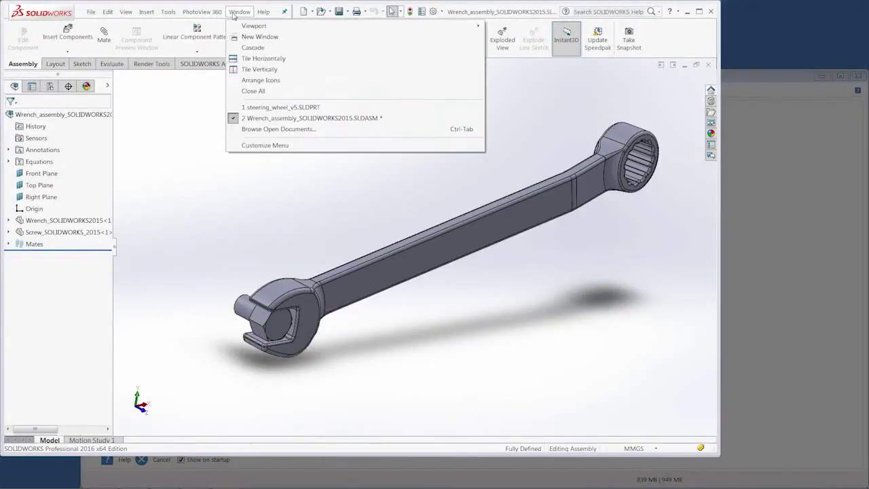
{"action": "left_click", "coordinate": [280, 107]}
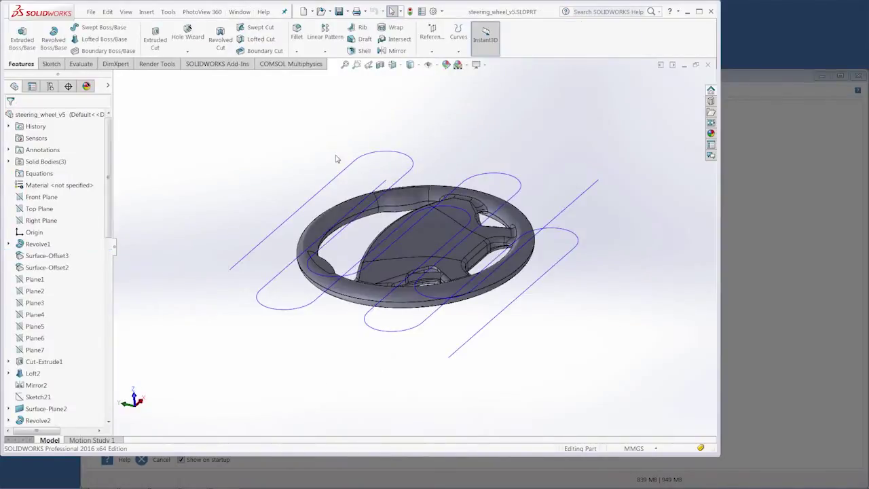
{"action": "left_click", "coordinate": [238, 12]}
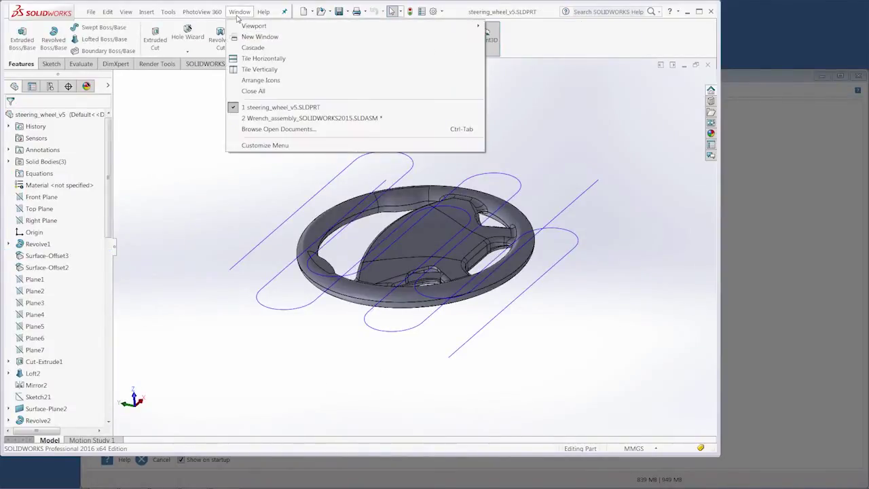
{"action": "left_click", "coordinate": [294, 118]}
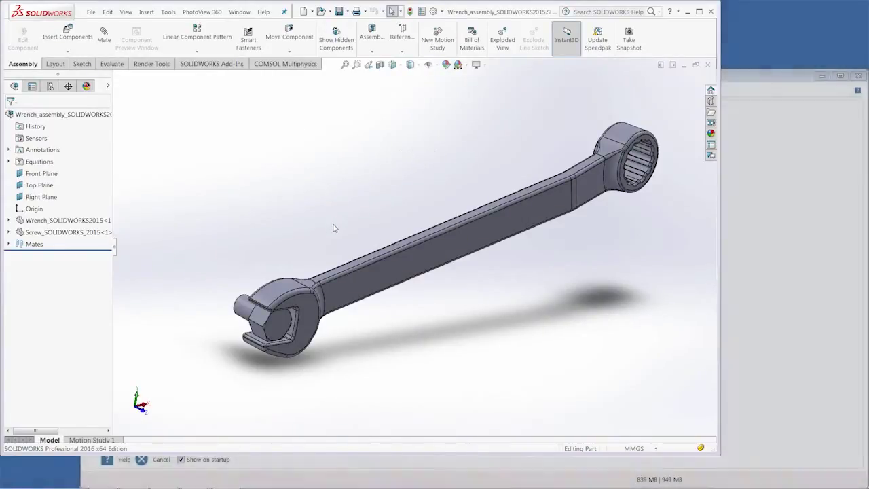
Step: Create a new 3D COMSOL model with the Solid Mechanics (solid) physics interface
{"action": "left_click", "coordinate": [788, 273]}
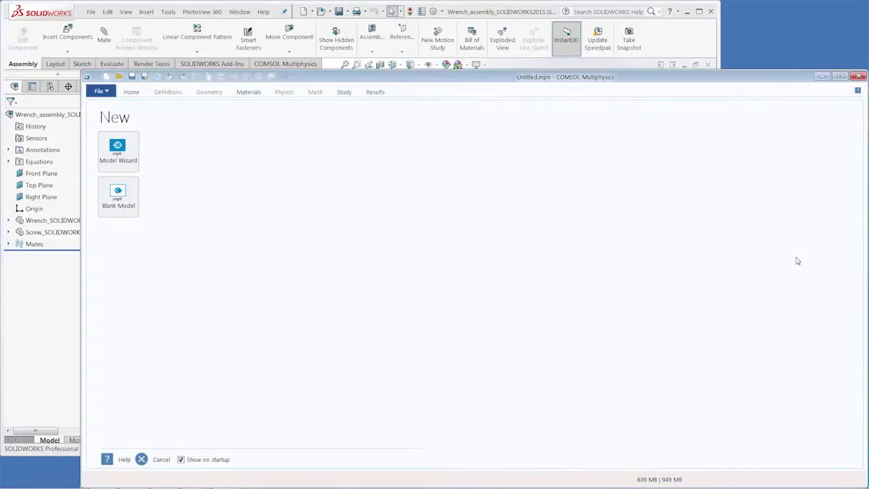
{"action": "left_click", "coordinate": [132, 157]}
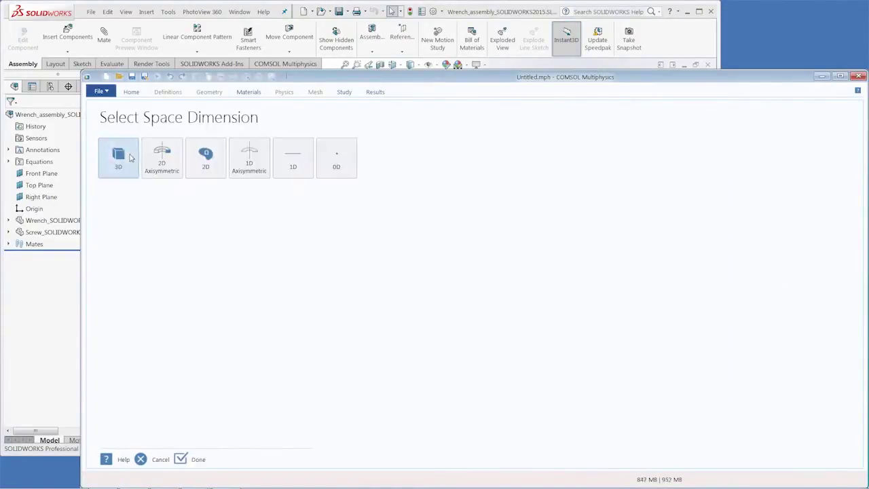
{"action": "left_click", "coordinate": [130, 158]}
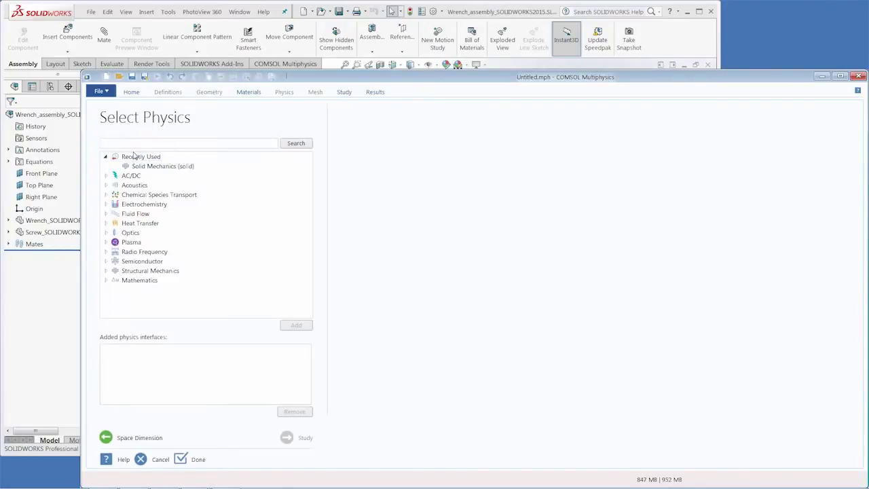
{"action": "left_click", "coordinate": [106, 271]}
{"action": "scroll", "coordinate": [170, 255], "scroll_direction": "down", "scroll_amount": 1}
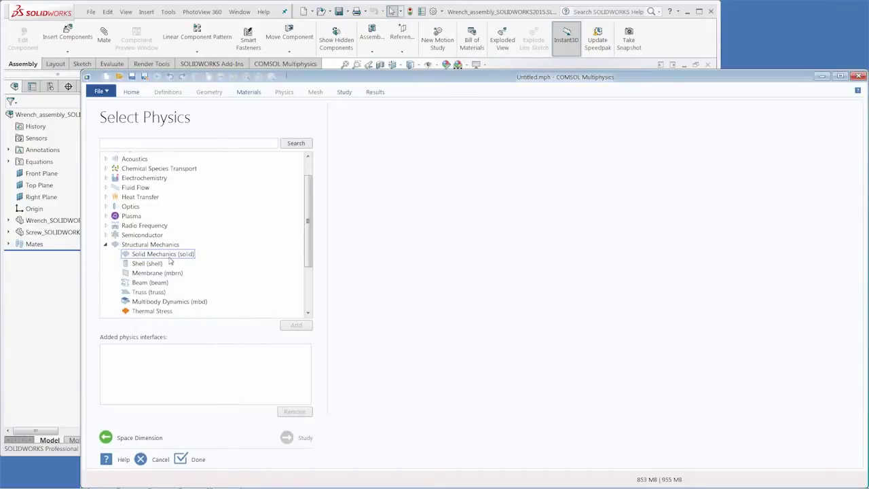
{"action": "left_click", "coordinate": [170, 254]}
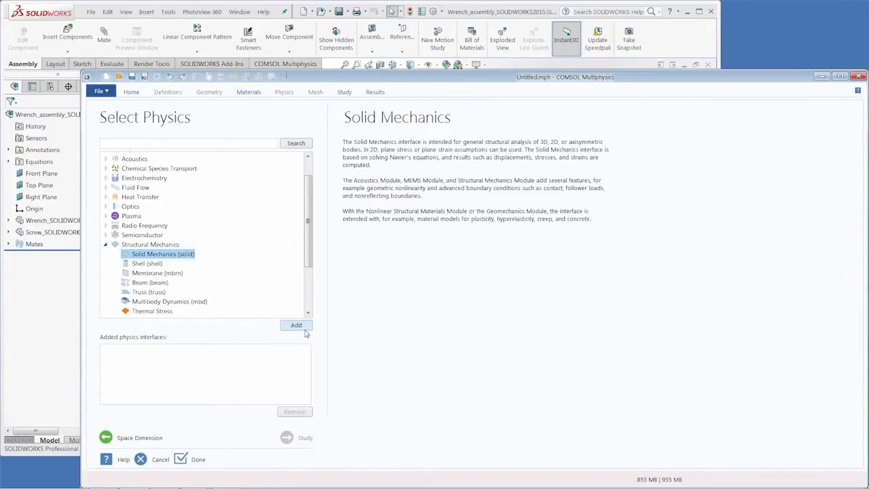
{"action": "left_click", "coordinate": [296, 326]}
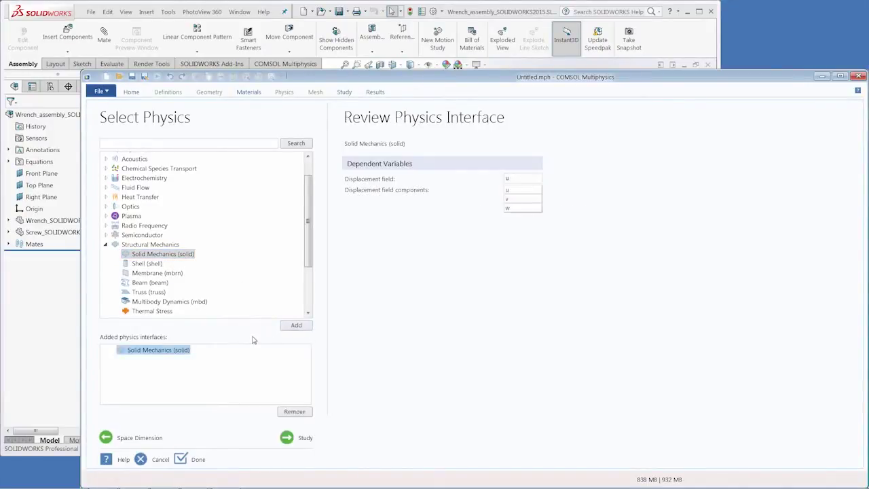
{"action": "left_click", "coordinate": [196, 460]}
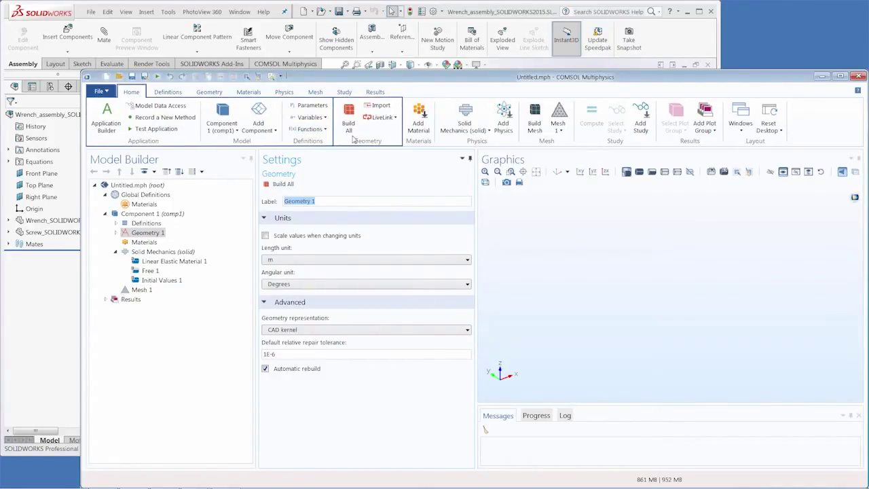
Step: Add a LiveLink for SOLIDWORKS node under Geometry 1, then return to the SOLIDWORKS wrench assembly
{"action": "left_click", "coordinate": [393, 118]}
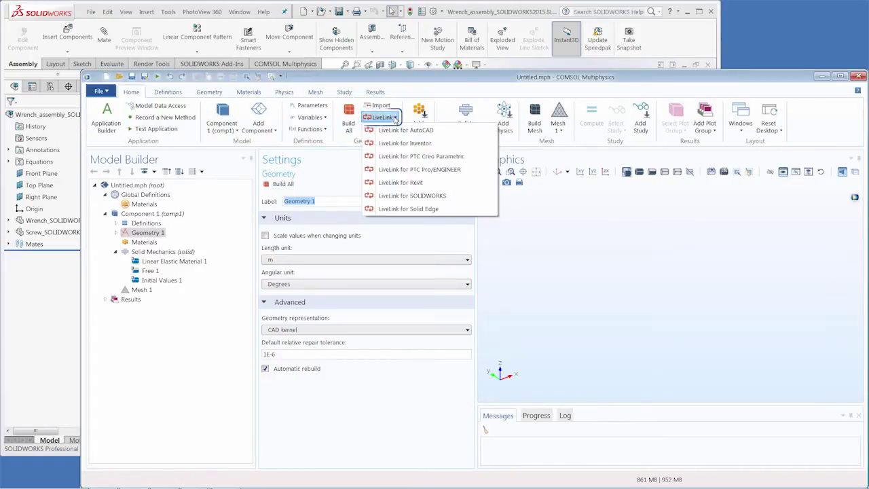
{"action": "left_click", "coordinate": [411, 195]}
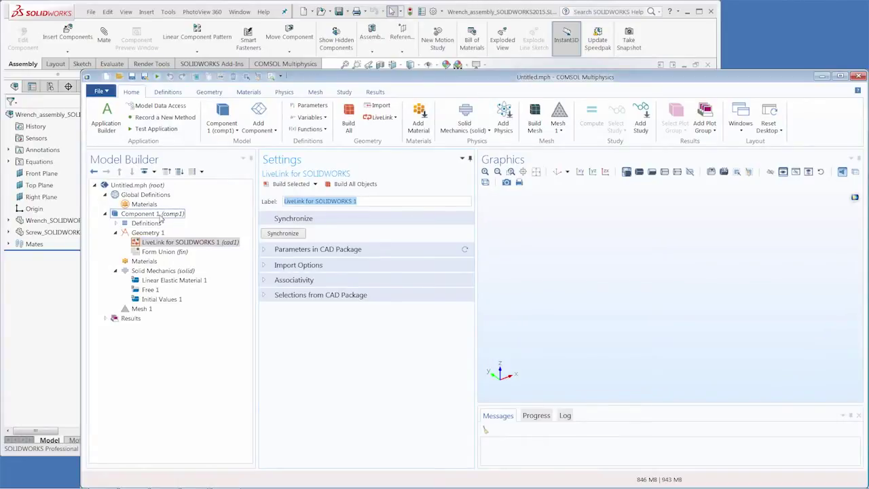
{"action": "left_click", "coordinate": [47, 286]}
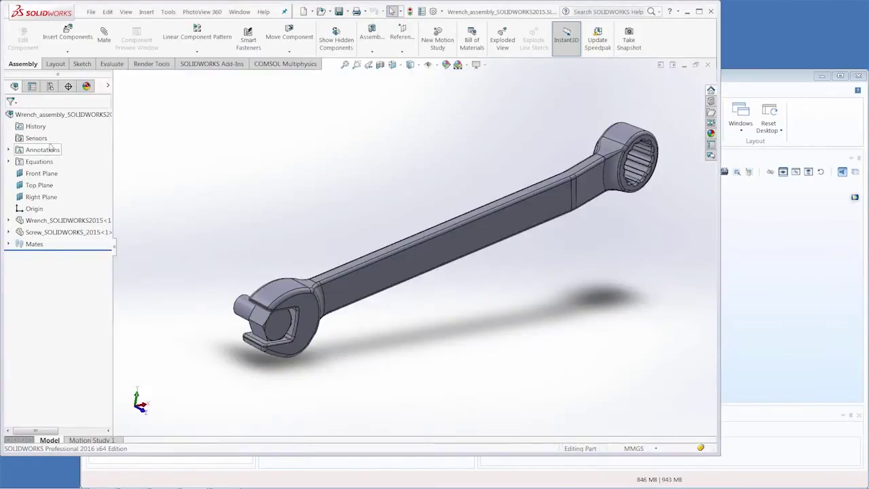
Step: Synchronize the LiveLink to import the wrench's two solid objects, with length unit mm
{"action": "left_click", "coordinate": [780, 231]}
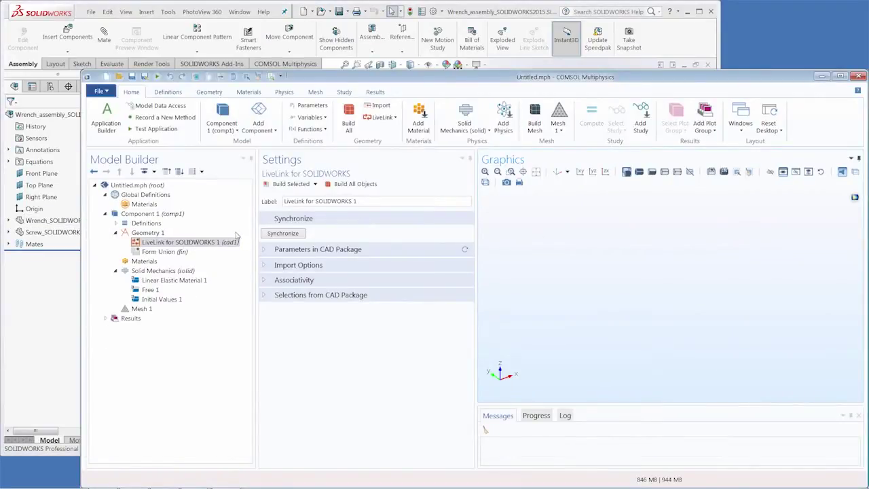
{"action": "left_click", "coordinate": [293, 233]}
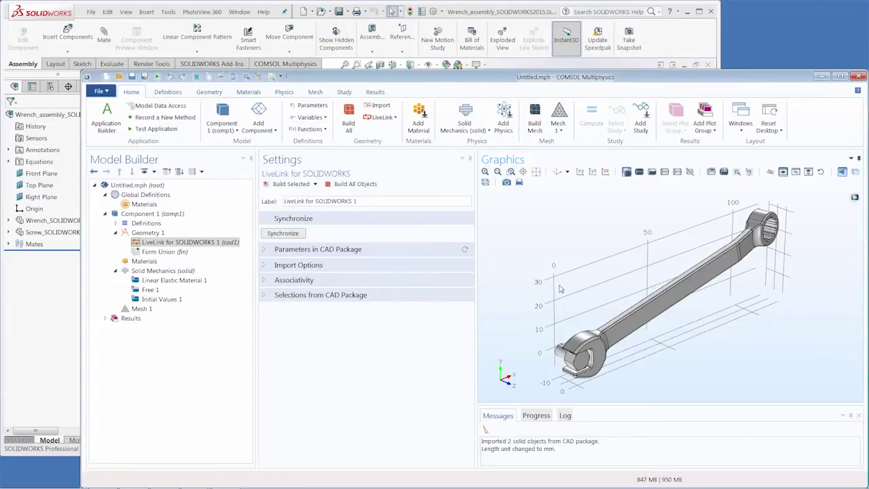
Step: Hide the screw component in SOLIDWORKS and resynchronize COMSOL without it
{"action": "left_click", "coordinate": [51, 284]}
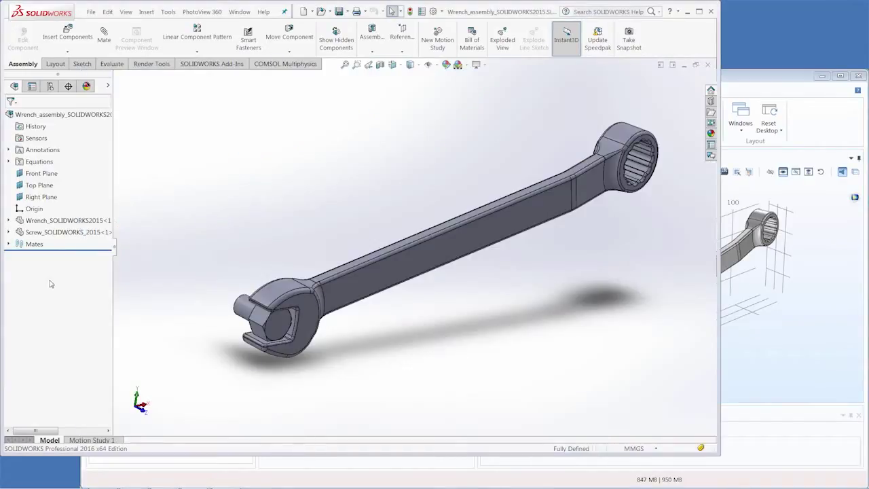
{"action": "right_click", "coordinate": [57, 231]}
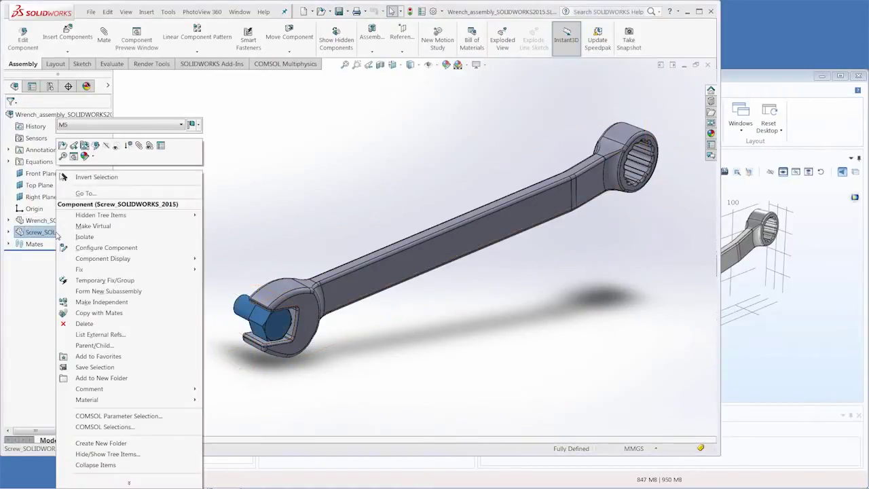
{"action": "left_click", "coordinate": [107, 146]}
{"action": "left_click", "coordinate": [815, 350]}
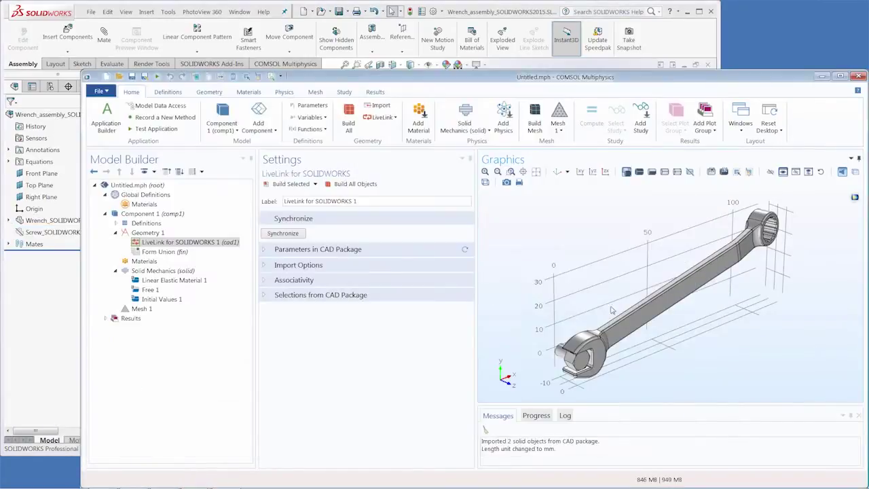
{"action": "left_click", "coordinate": [282, 233]}
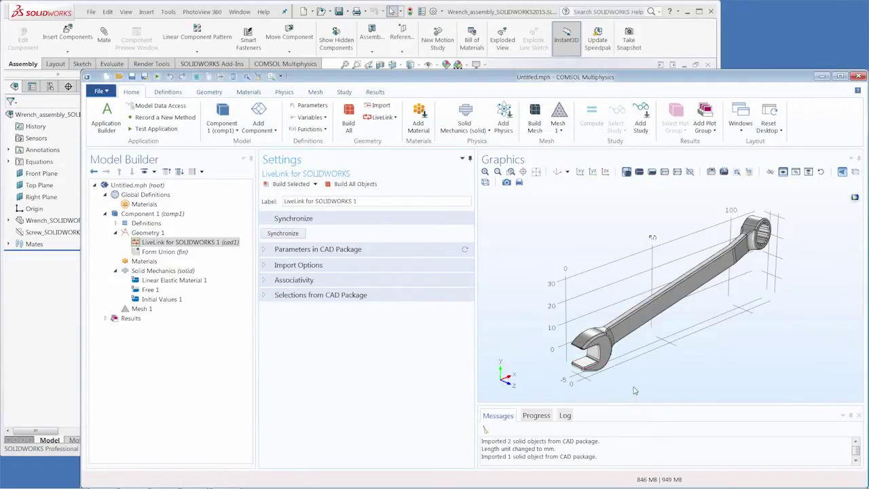
Step: Show the screw again in SOLIDWORKS and resynchronize COMSOL with both parts
{"action": "left_click", "coordinate": [32, 296]}
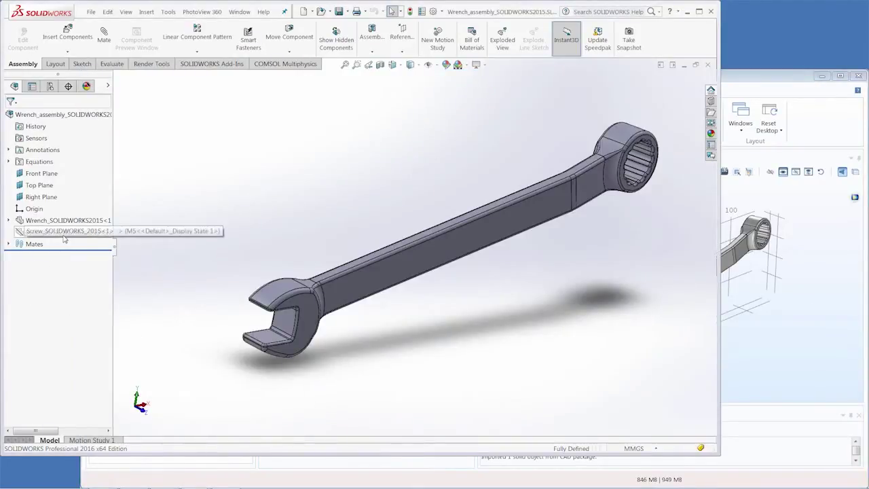
{"action": "right_click", "coordinate": [63, 233]}
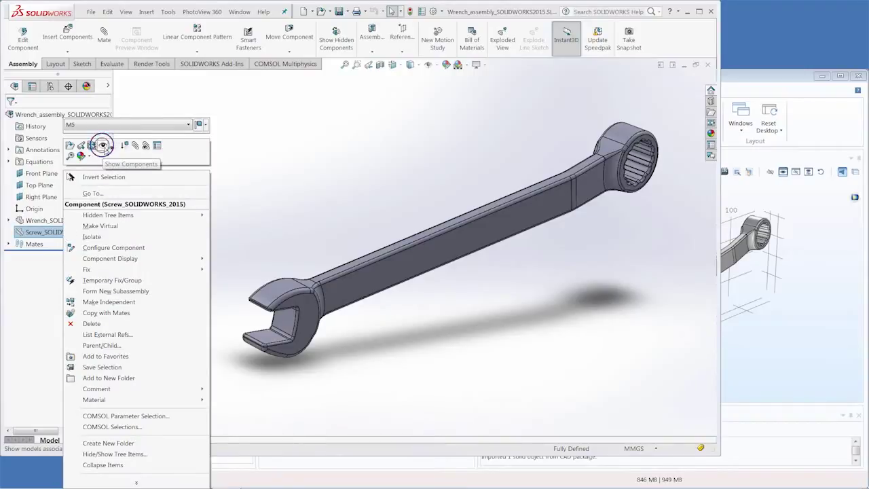
{"action": "left_click", "coordinate": [102, 145]}
{"action": "left_click", "coordinate": [795, 317]}
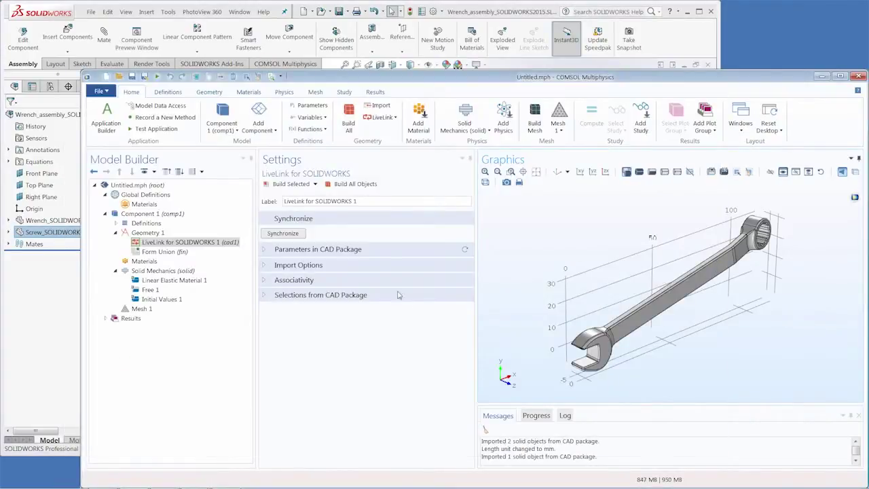
{"action": "left_click", "coordinate": [289, 235]}
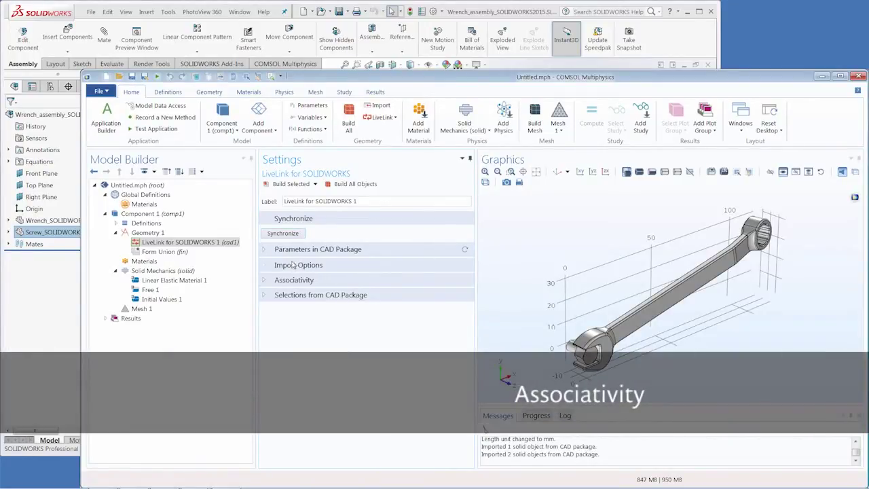
Step: Expand the Associativity section to see faces, edges and vertices all associated
{"action": "left_click", "coordinate": [266, 280]}
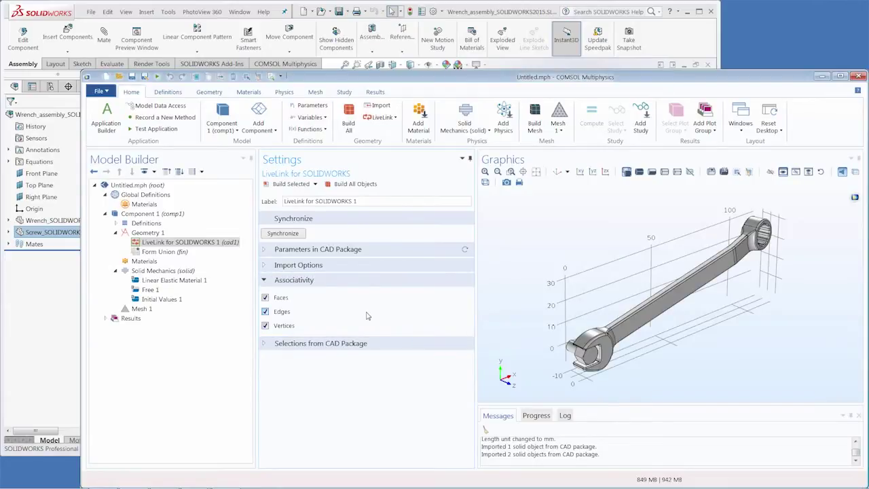
Step: Add a Boundary Load on boundary 156 as a total force of -100 N in y
{"action": "left_click", "coordinate": [281, 93]}
{"action": "left_click", "coordinate": [221, 124]}
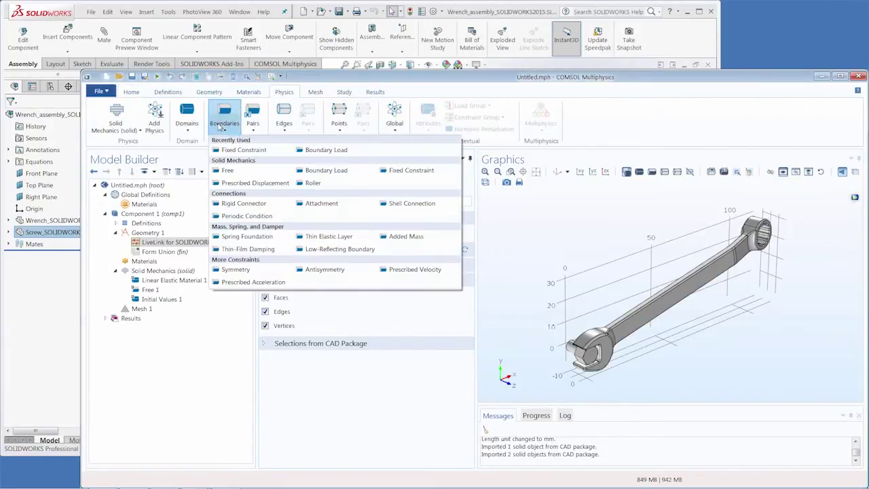
{"action": "left_click", "coordinate": [323, 170]}
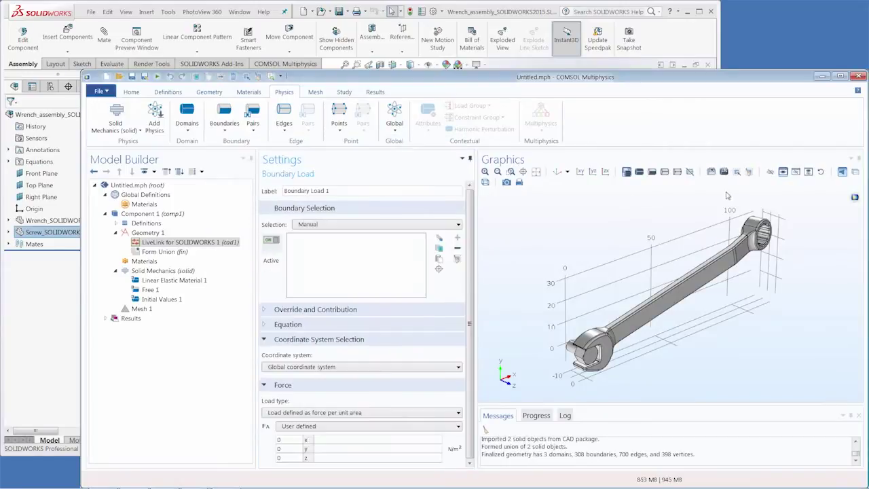
{"action": "left_click", "coordinate": [757, 229]}
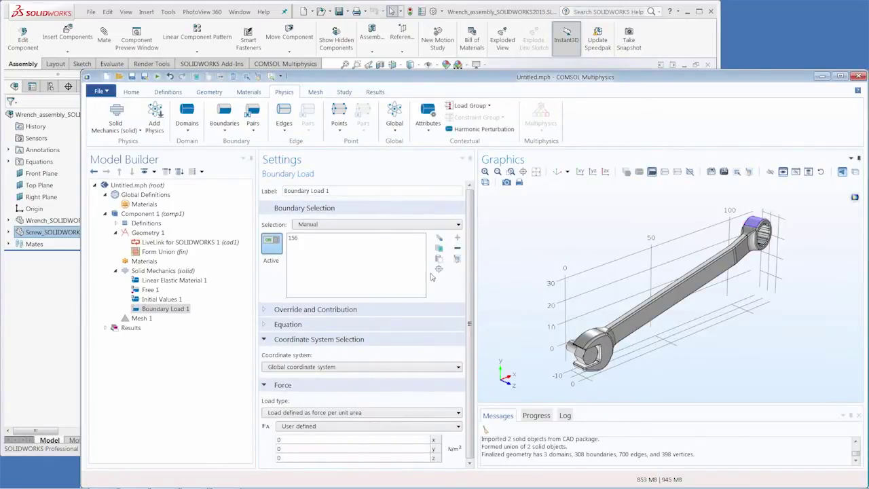
{"action": "left_click", "coordinate": [284, 415]}
{"action": "left_click", "coordinate": [289, 433]}
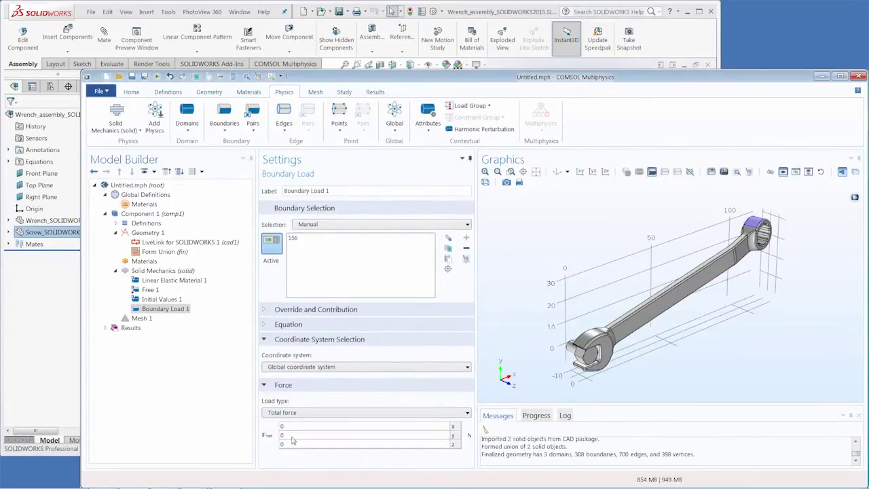
{"action": "double_click", "coordinate": [297, 436]}
{"action": "type", "text": "-100"}
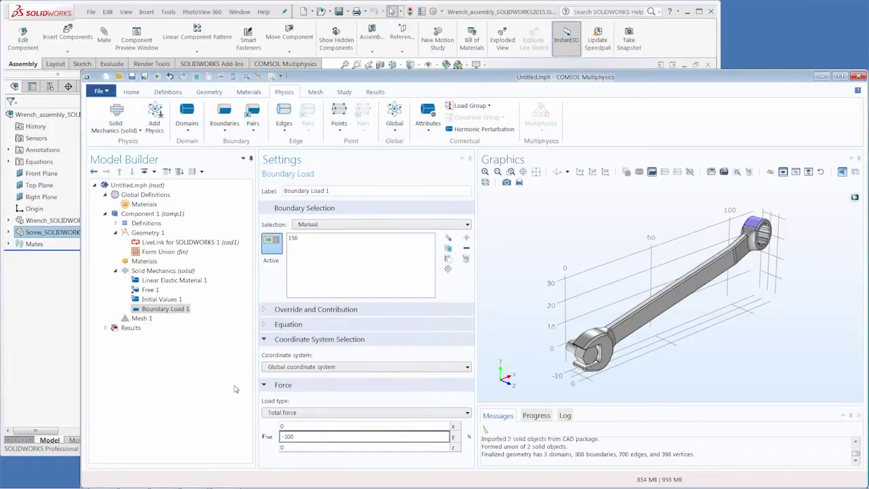
Step: Add a Fixed Constraint on boundary 55 at the wrench's open end
{"action": "left_click", "coordinate": [226, 122]}
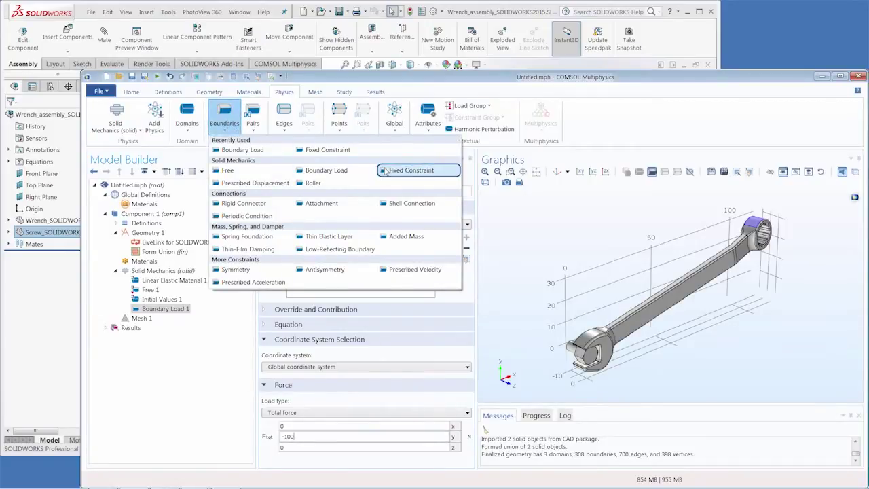
{"action": "left_click", "coordinate": [409, 170]}
{"action": "left_click_drag", "start_coordinate": [645, 296], "coordinate": [774, 319]}
{"action": "left_click", "coordinate": [775, 320]}
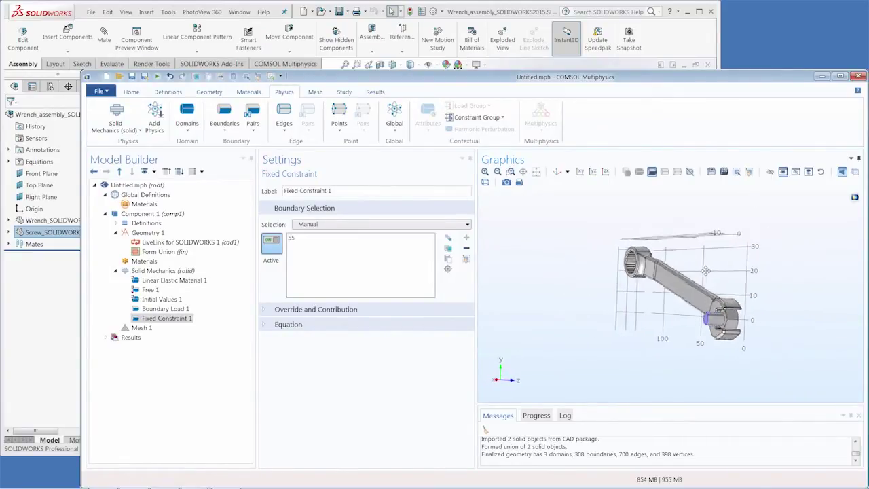
{"action": "left_click_drag", "start_coordinate": [703, 271], "coordinate": [664, 281]}
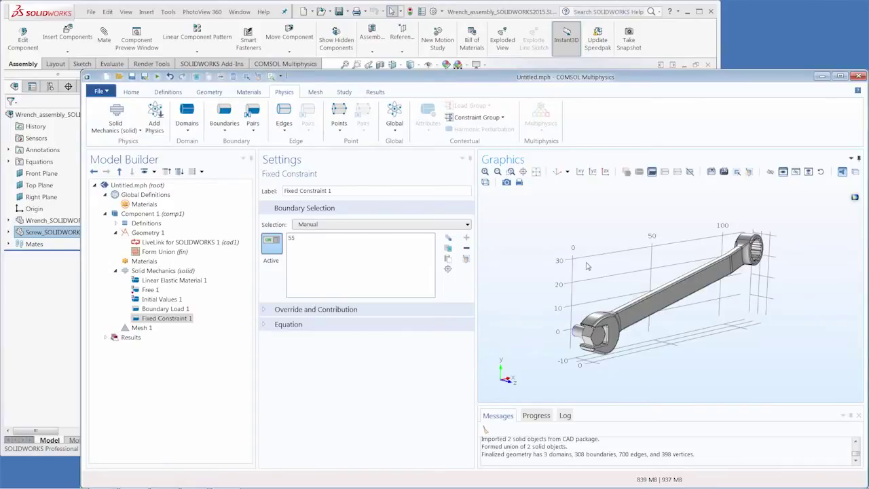
{"action": "left_click", "coordinate": [182, 242]}
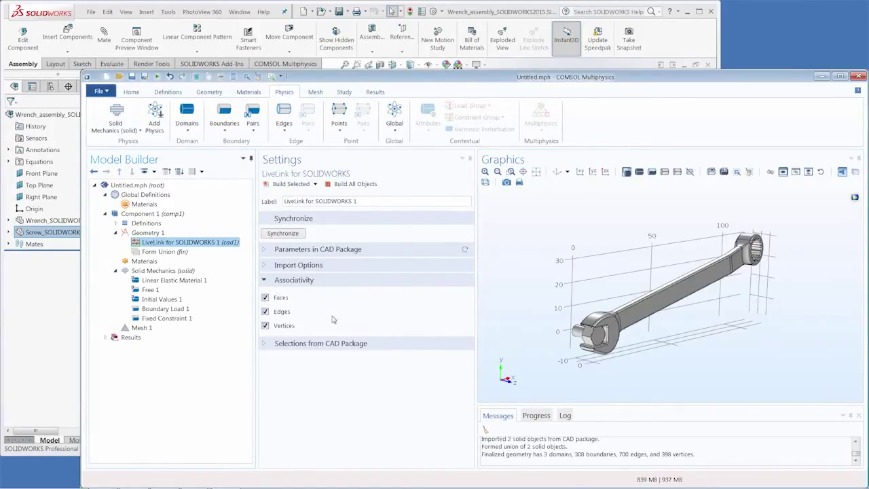
Step: In Equations, switch the wrench assembly to the M12 configuration (SW = 18mm, M = 12mm)
{"action": "left_click", "coordinate": [48, 293]}
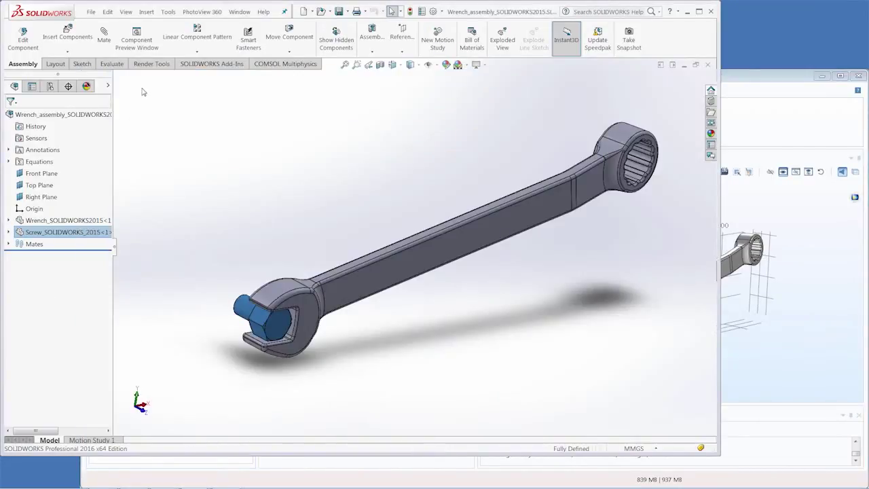
{"action": "left_click", "coordinate": [240, 11]}
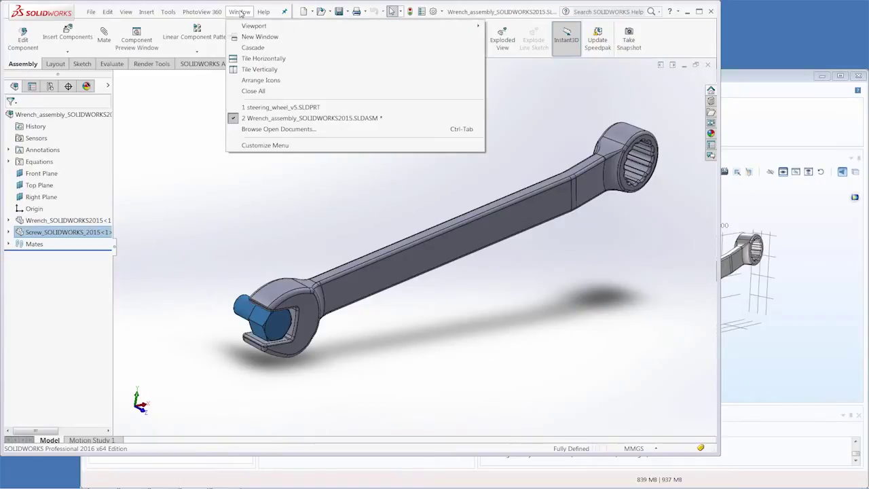
{"action": "mouse_move", "coordinate": [168, 13]}
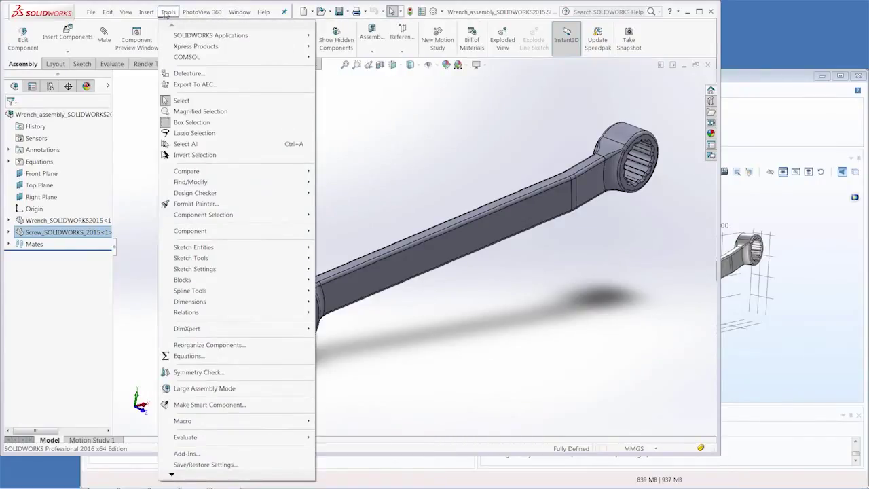
{"action": "left_click", "coordinate": [190, 355]}
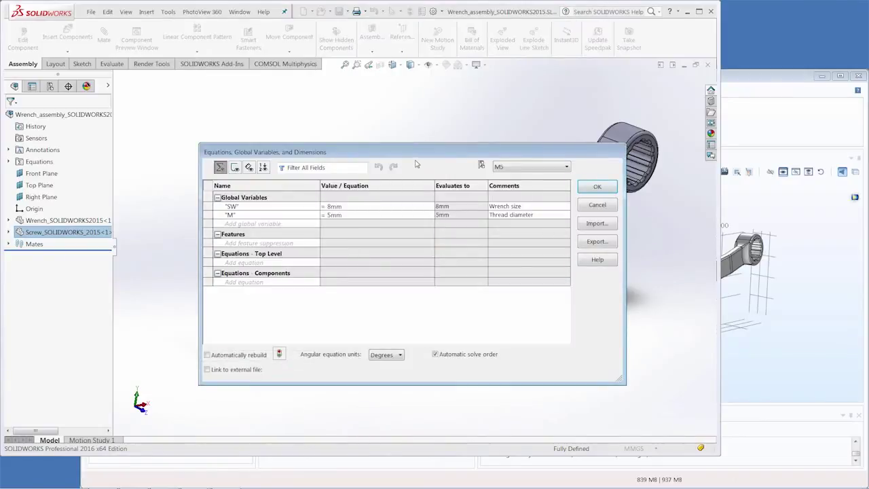
{"action": "left_click", "coordinate": [512, 167]}
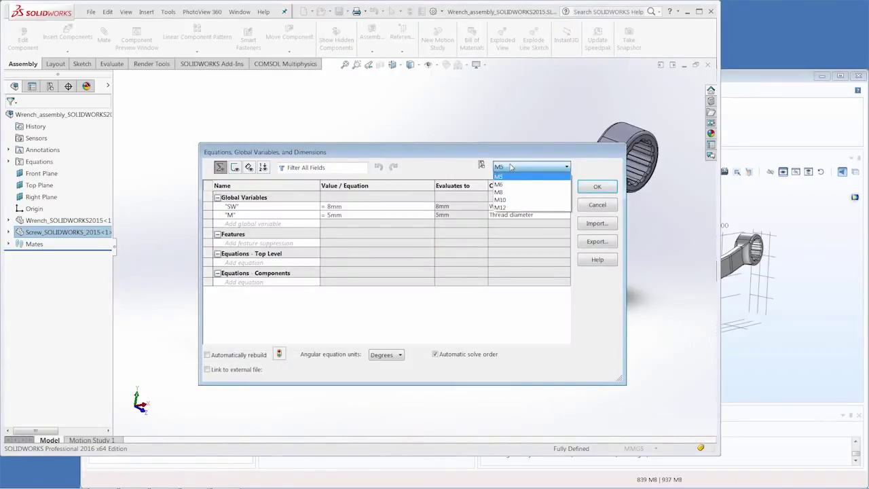
{"action": "left_click", "coordinate": [513, 193]}
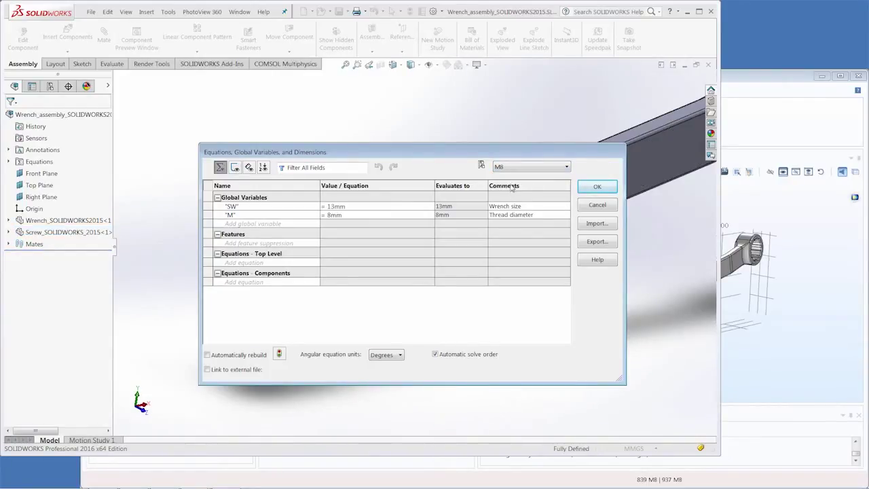
{"action": "left_click", "coordinate": [516, 170]}
{"action": "left_click", "coordinate": [511, 207]}
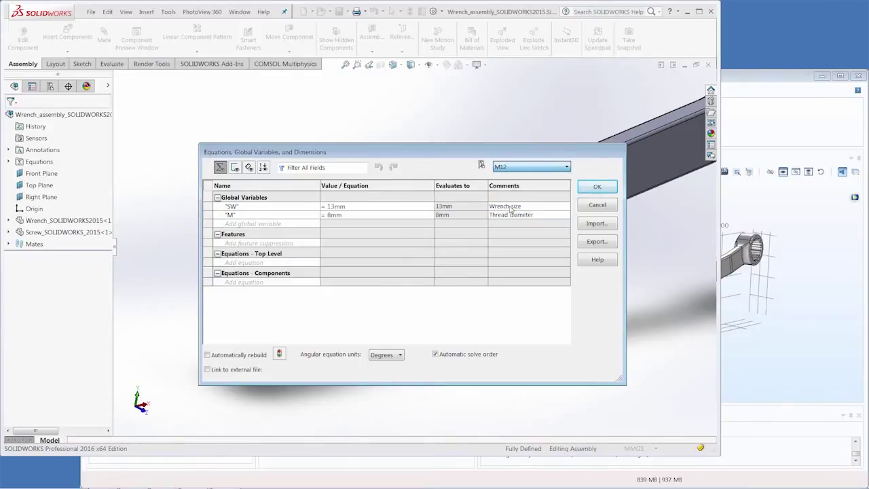
{"action": "left_click", "coordinate": [596, 186]}
{"action": "key", "text": "f"}
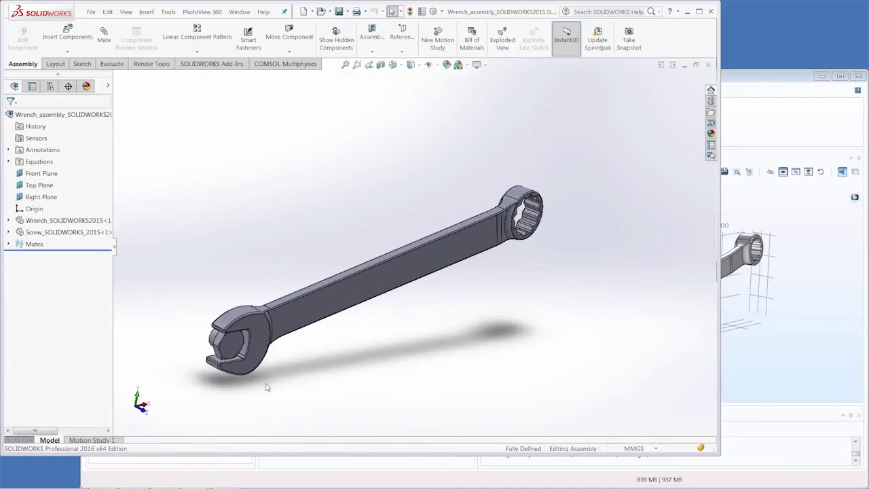
{"action": "scroll", "coordinate": [248, 393], "scroll_direction": "up", "scroll_amount": 2}
{"action": "scroll", "coordinate": [319, 325], "scroll_direction": "down", "scroll_amount": 3}
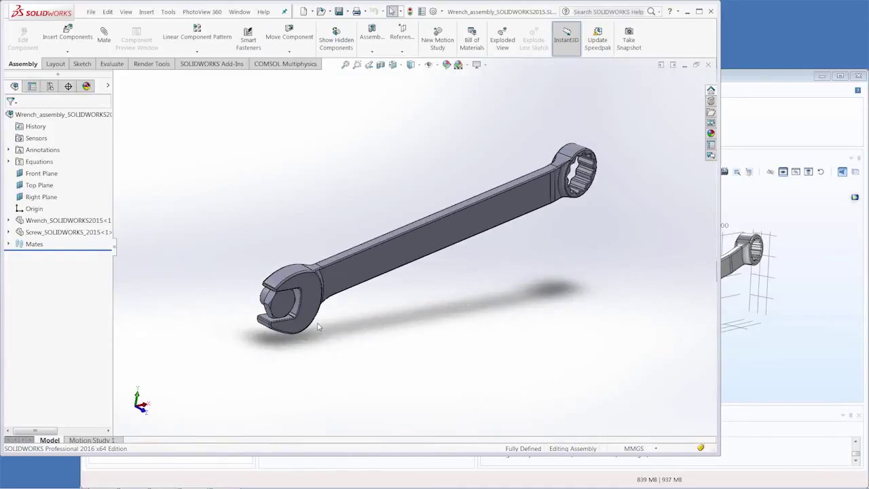
Step: Synchronize with the M12 wrench and verify Boundary Load 1 and Fixed Constraint 1 still apply
{"action": "left_click", "coordinate": [733, 297]}
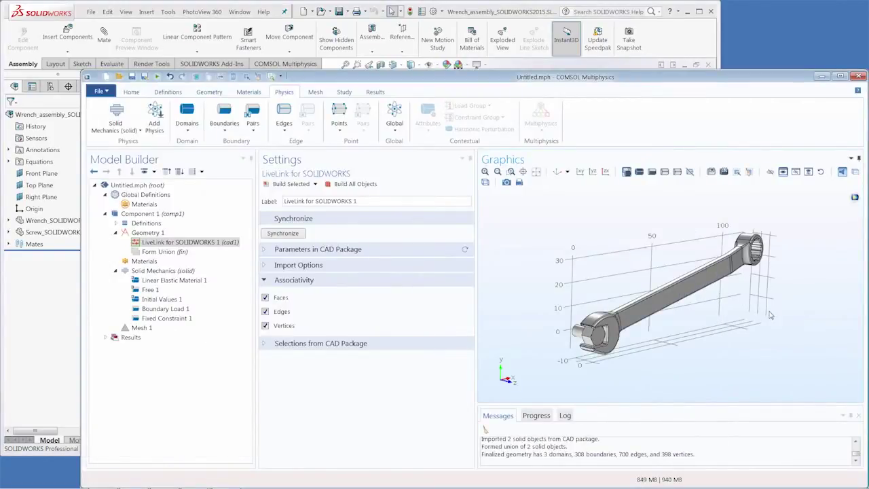
{"action": "left_click", "coordinate": [296, 234]}
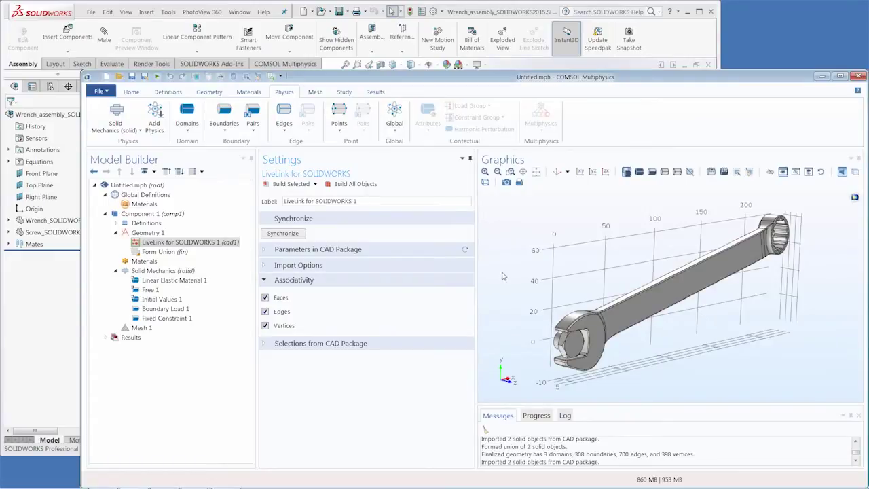
{"action": "left_click", "coordinate": [175, 310]}
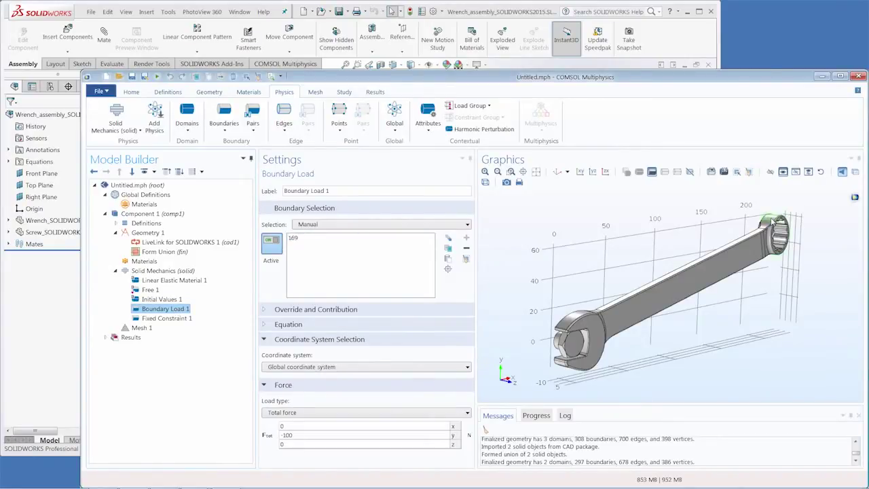
{"action": "left_click", "coordinate": [161, 319]}
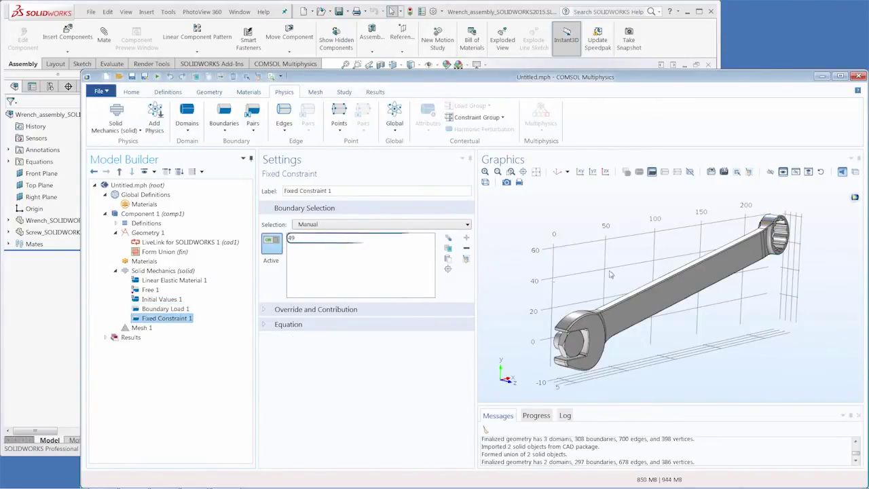
{"action": "left_click_drag", "start_coordinate": [598, 292], "coordinate": [635, 282]}
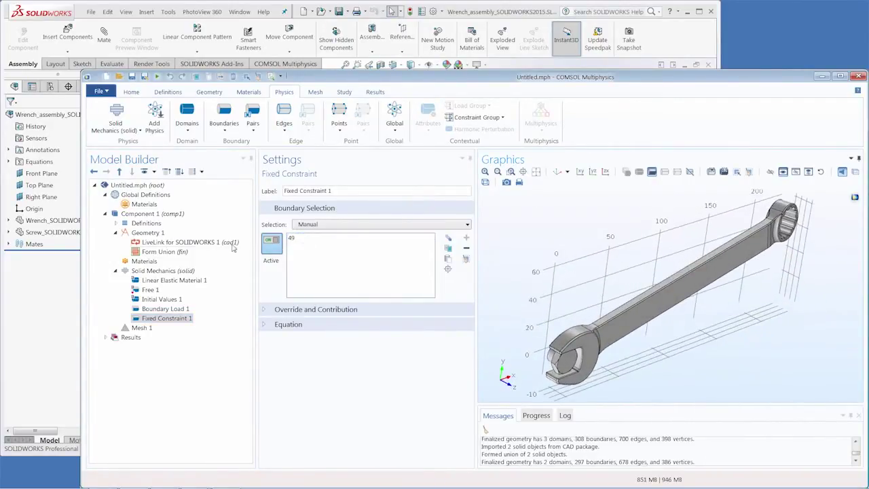
{"action": "left_click", "coordinate": [185, 242]}
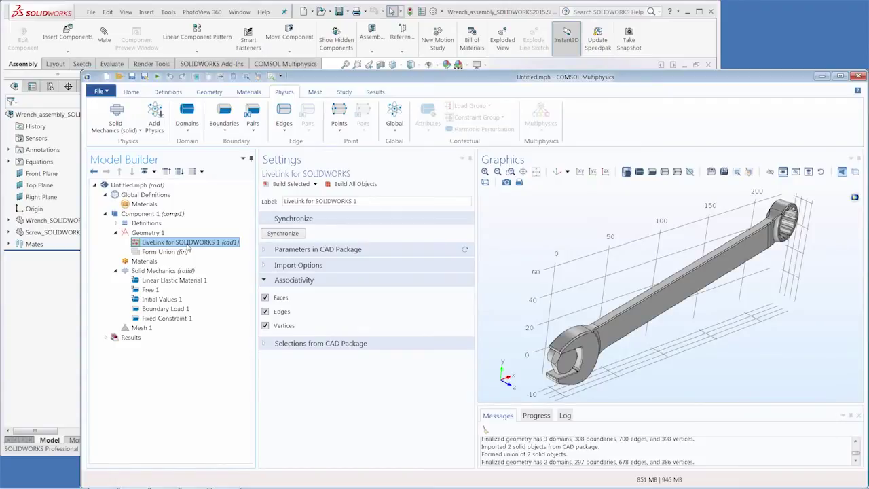
Step: Disable face associativity and rebuild, then switch SOLIDWORKS to M6 and resynchronize
{"action": "left_click", "coordinate": [265, 297]}
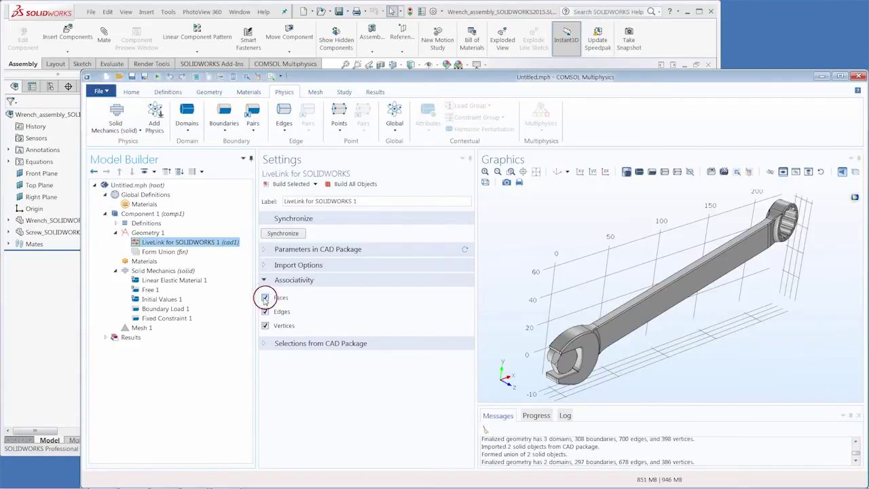
{"action": "left_click", "coordinate": [288, 186]}
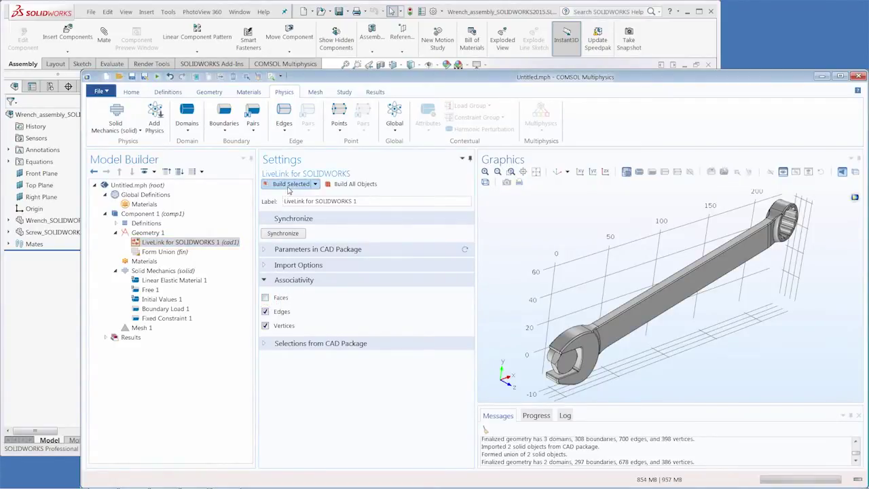
{"action": "left_click", "coordinate": [46, 272]}
{"action": "left_click", "coordinate": [50, 86]}
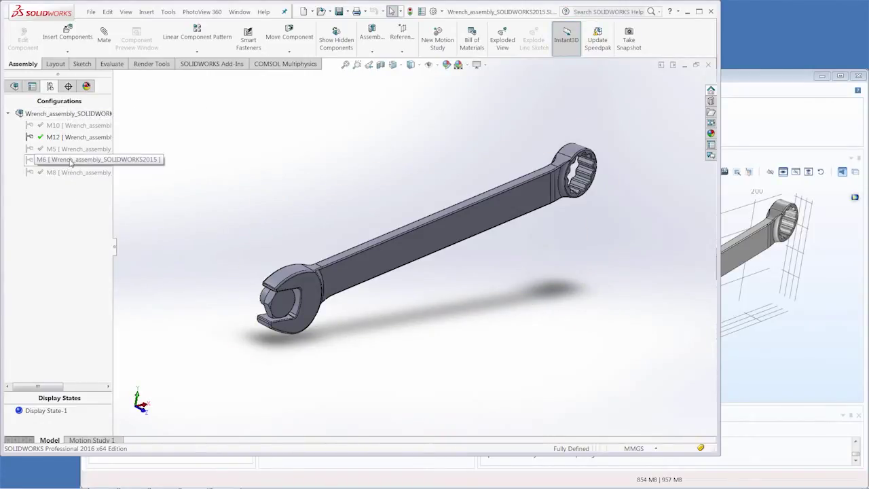
{"action": "double_click", "coordinate": [71, 160]}
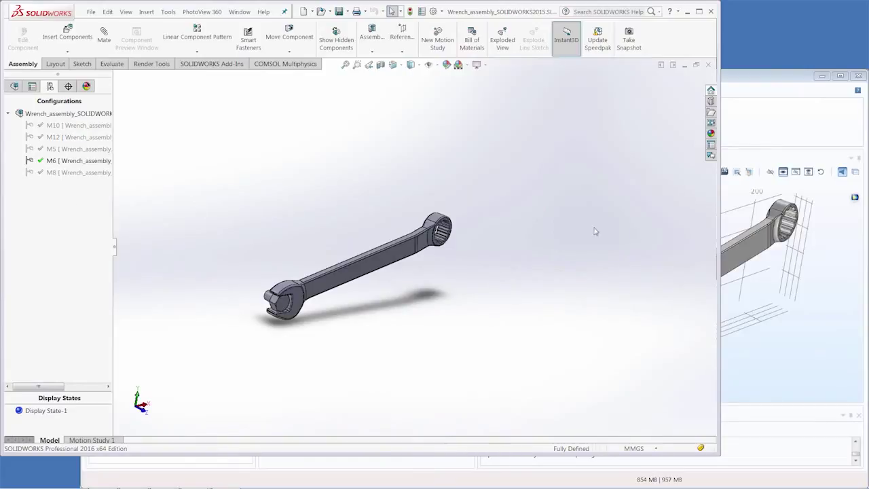
{"action": "left_click", "coordinate": [770, 277]}
{"action": "left_click", "coordinate": [290, 233]}
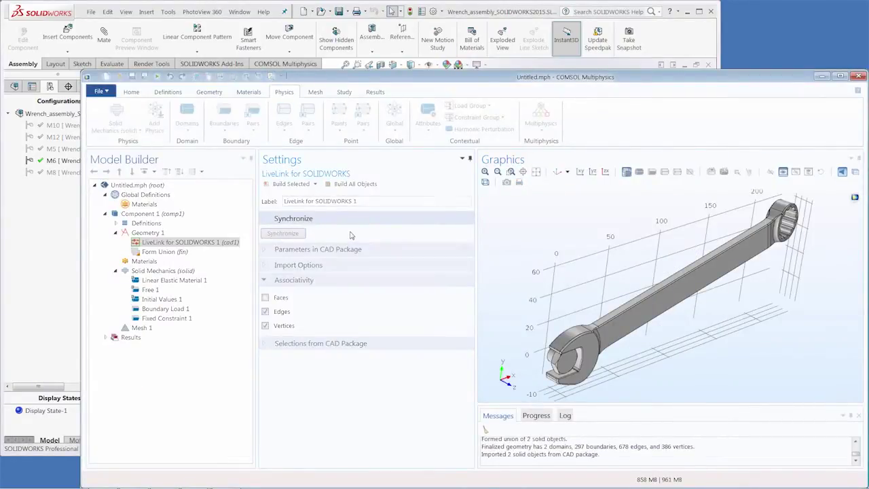
Step: Inspect the wrench's Boundary Load 1 and Fixed Constraint 1 settings, rotating the view to check it
{"action": "left_click_drag", "start_coordinate": [602, 269], "coordinate": [609, 266]}
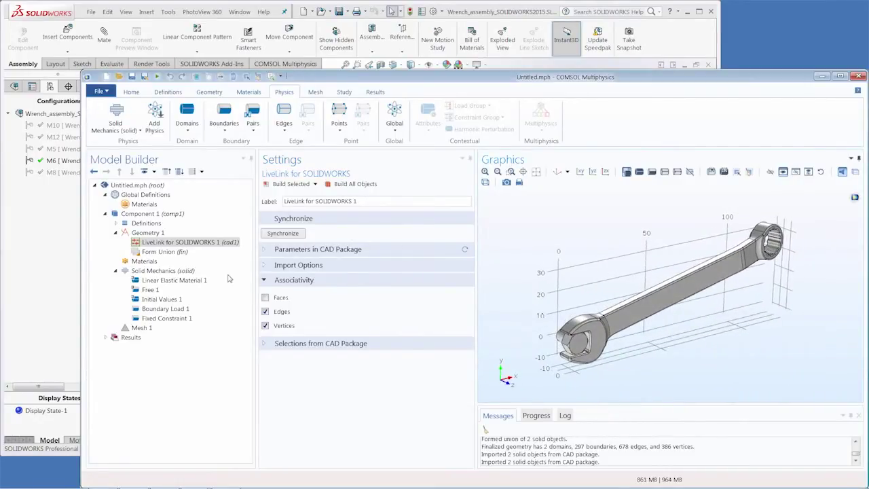
{"action": "left_click", "coordinate": [166, 309]}
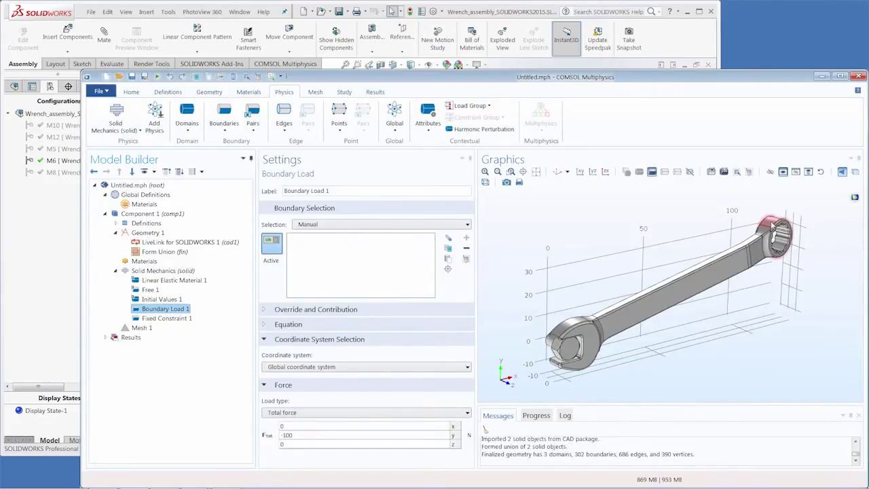
{"action": "left_click", "coordinate": [166, 318]}
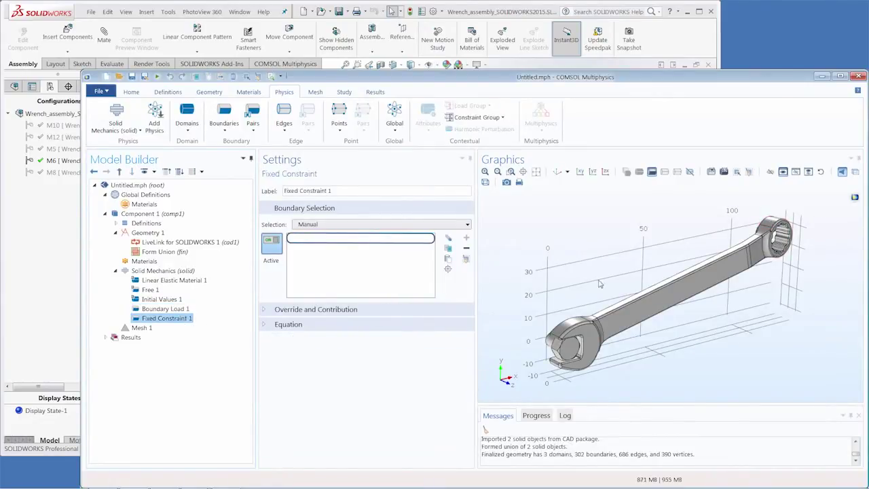
{"action": "left_click_drag", "start_coordinate": [573, 268], "coordinate": [564, 270]}
{"action": "left_click", "coordinate": [131, 92]}
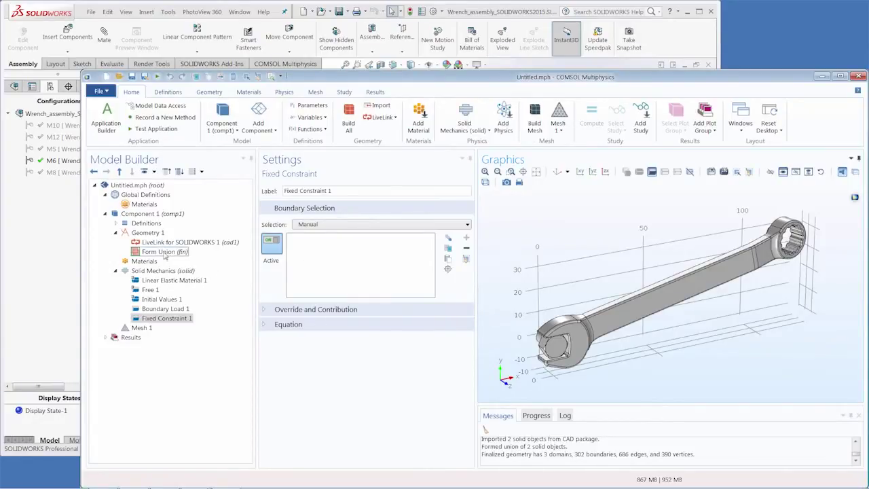
Step: Enable Faces associativity in the LiveLink for SOLIDWORKS 1 import settings
{"action": "left_click", "coordinate": [182, 242]}
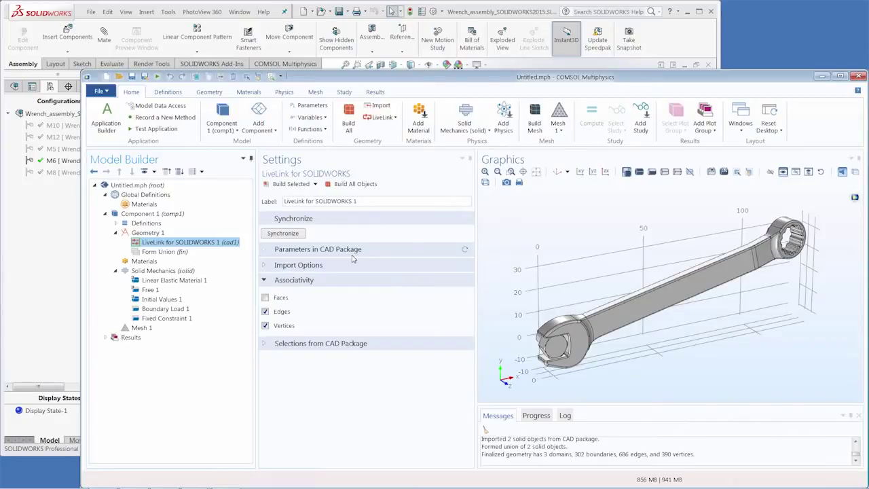
{"action": "left_click", "coordinate": [264, 297]}
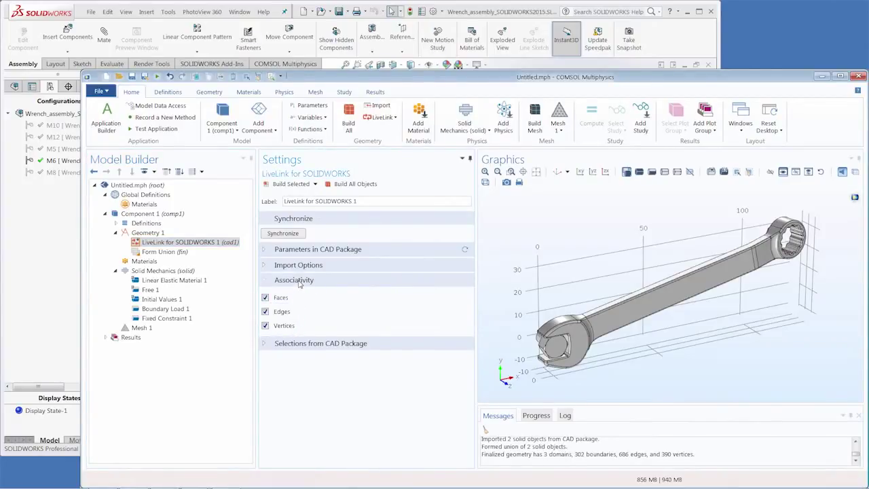
{"action": "left_click", "coordinate": [299, 281]}
{"action": "left_click", "coordinate": [266, 266]}
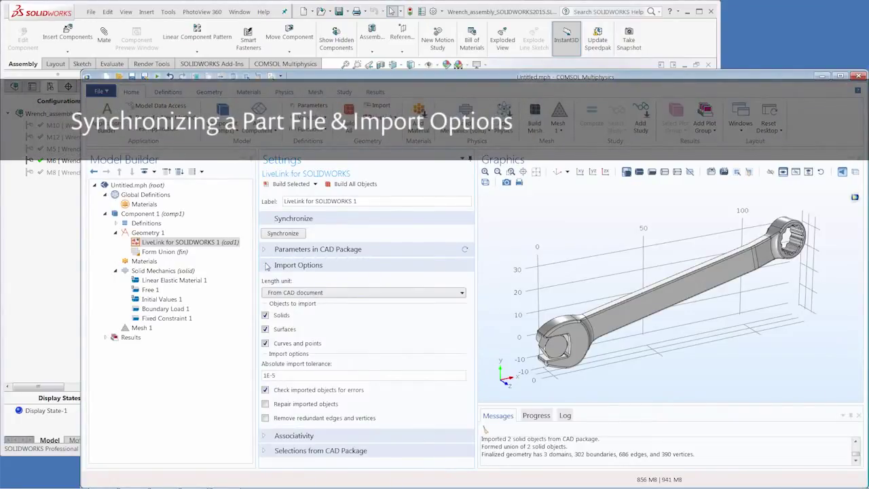
Step: Delete the Solid Mechanics physics from the model and return to SOLIDWORKS
{"action": "left_click", "coordinate": [177, 271]}
{"action": "right_click", "coordinate": [176, 271]}
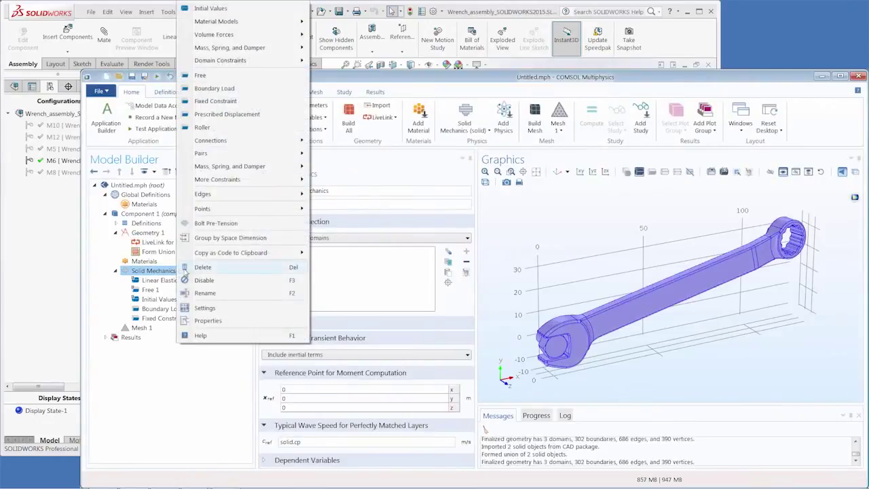
{"action": "left_click", "coordinate": [268, 265]}
{"action": "left_click", "coordinate": [475, 289]}
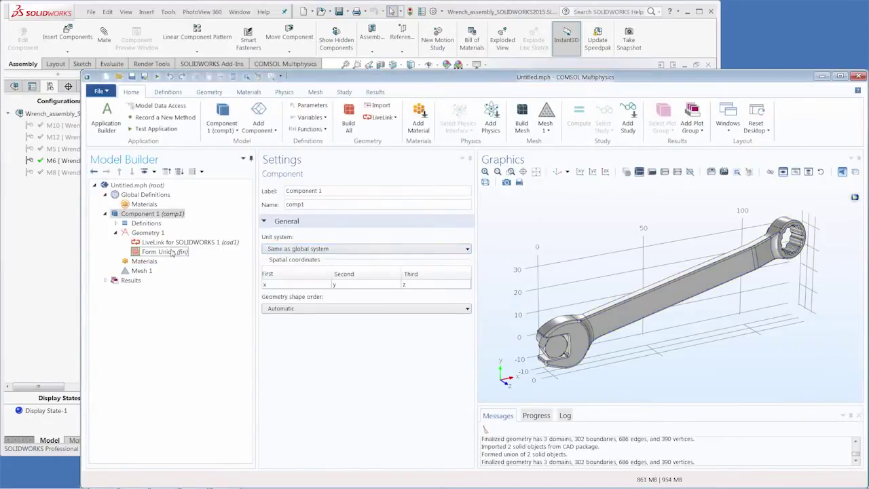
{"action": "left_click", "coordinate": [58, 220]}
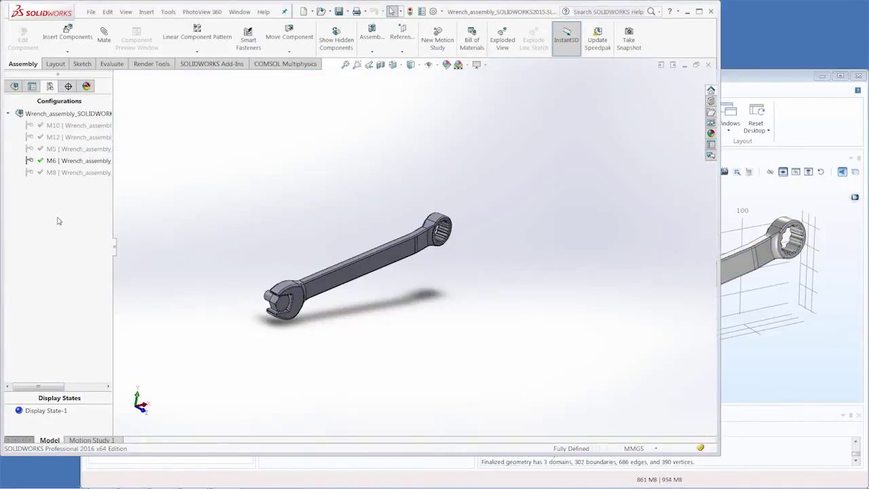
Step: Make steering_wheel_v5.SLDPRT the active SOLIDWORKS document from the Window menu
{"action": "left_click", "coordinate": [239, 11]}
{"action": "left_click", "coordinate": [281, 108]}
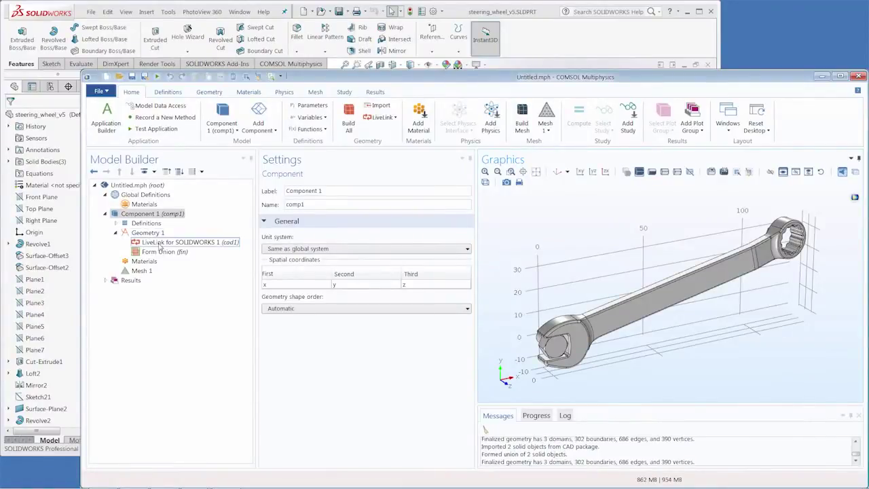
Step: Synchronize LiveLink for SOLIDWORKS 1 so the steering wheel imports as 3 solids and 2 curves
{"action": "left_click", "coordinate": [160, 245]}
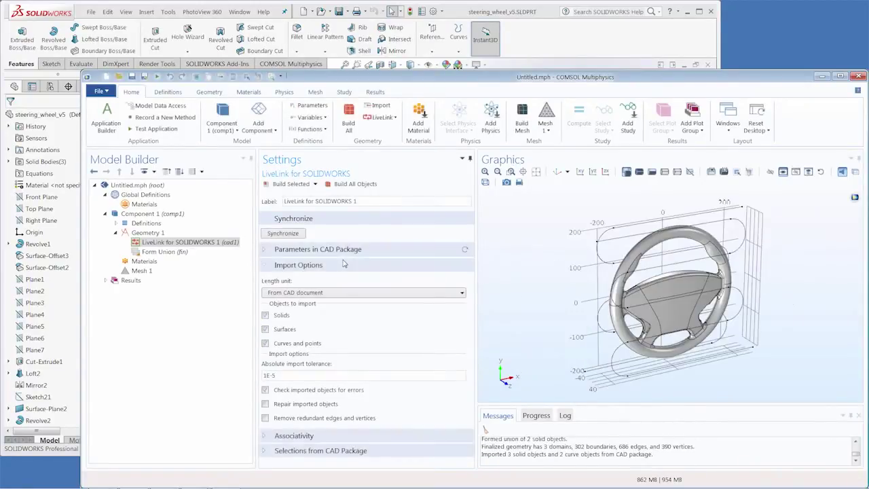
{"action": "left_click_drag", "start_coordinate": [707, 372], "coordinate": [750, 327]}
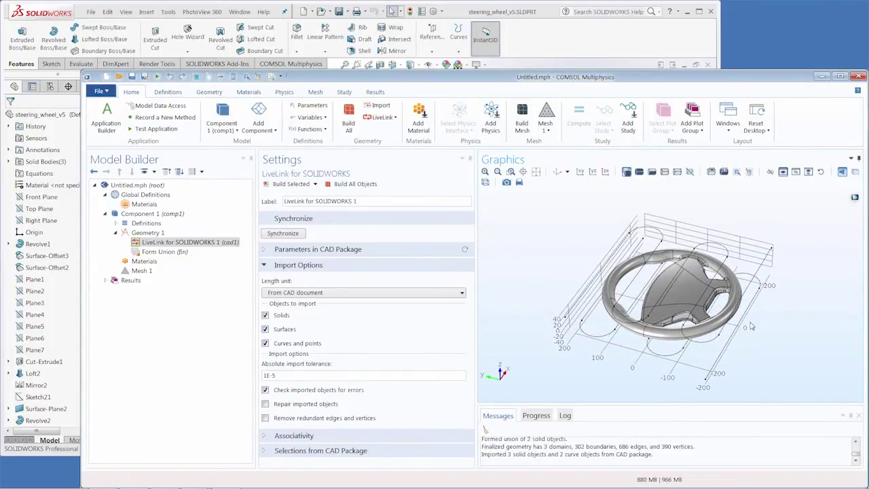
{"action": "left_click", "coordinate": [512, 17]}
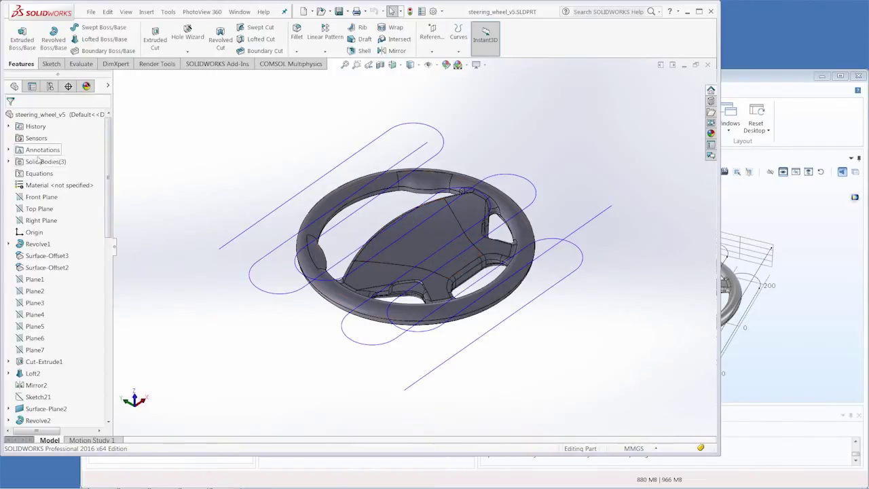
Step: Hide the Split1[1] hub body under Solid Bodies(3), leaving only the rim and spokes
{"action": "left_click", "coordinate": [10, 163]}
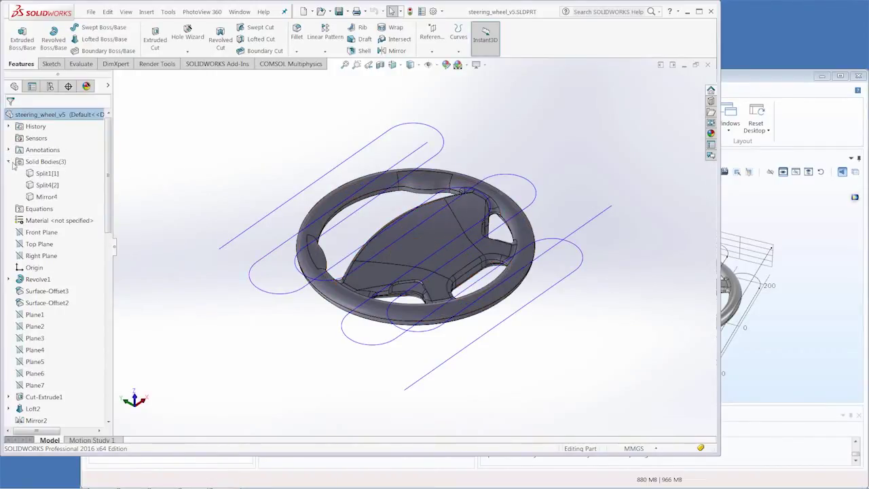
{"action": "right_click", "coordinate": [49, 176]}
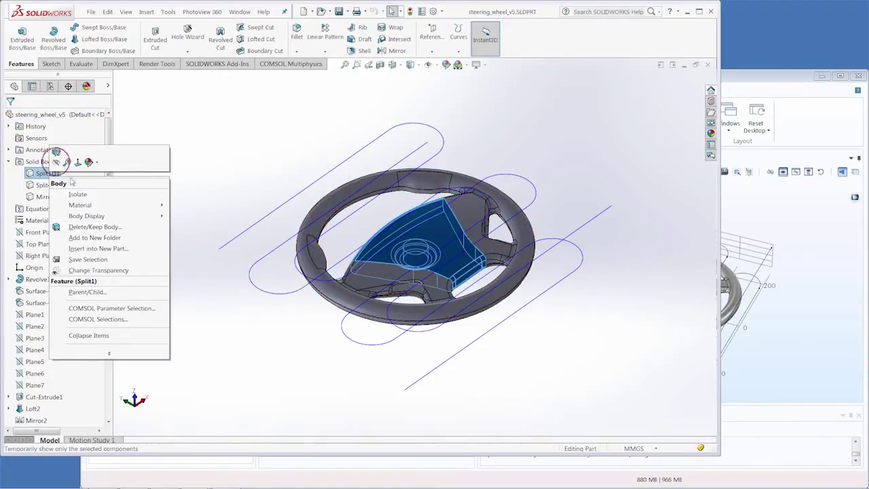
{"action": "left_click", "coordinate": [56, 161]}
{"action": "right_click", "coordinate": [45, 184]}
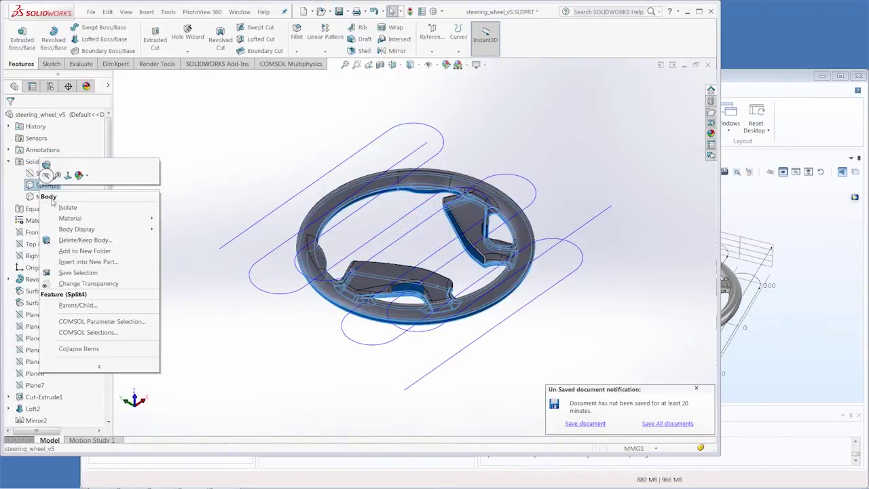
{"action": "left_click", "coordinate": [46, 175]}
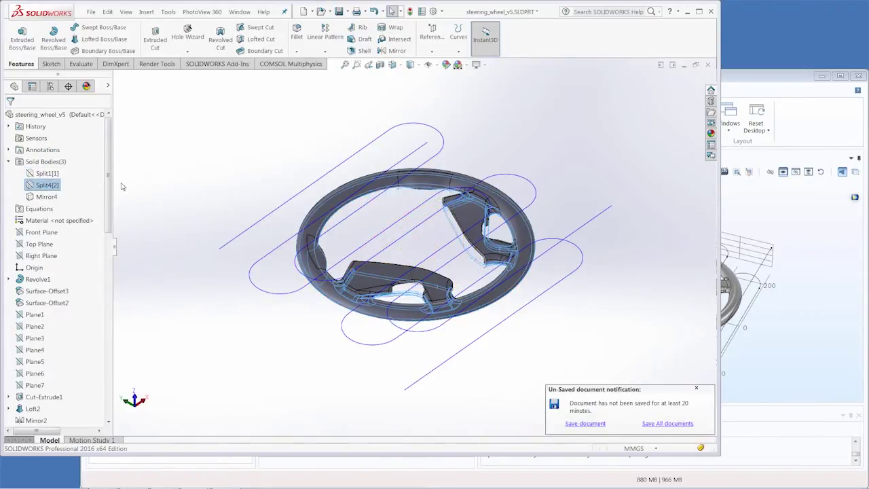
{"action": "mouse_move", "coordinate": [122, 186]}
{"action": "middle_mouse_down"}
{"action": "mouse_move", "coordinate": [310, 334]}
{"action": "mouse_move", "coordinate": [316, 262]}
{"action": "mouse_move", "coordinate": [301, 270]}
{"action": "mouse_move", "coordinate": [300, 292]}
{"action": "mouse_move", "coordinate": [301, 301]}
{"action": "mouse_move", "coordinate": [330, 291]}
{"action": "mouse_move", "coordinate": [315, 342]}
{"action": "middle_mouse_up"}
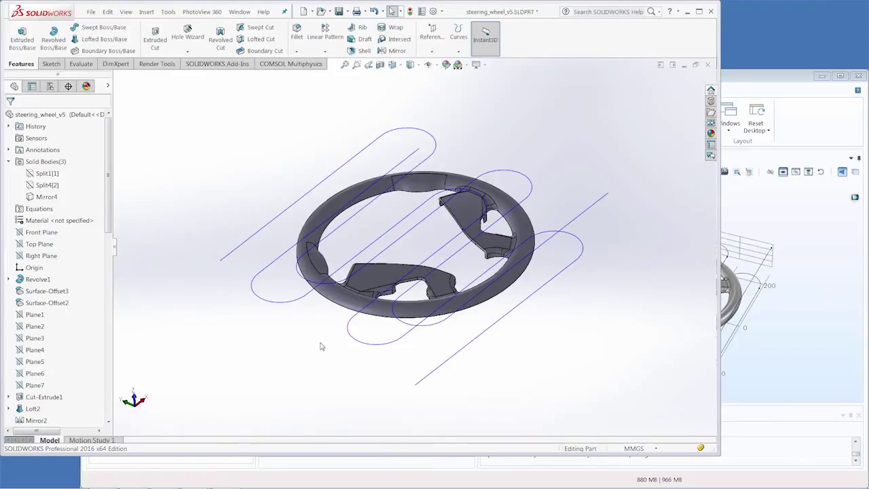
Step: Resynchronize in COMSOL to import the hub-less wheel as 1 solid and 2 curve objects
{"action": "left_click", "coordinate": [825, 281]}
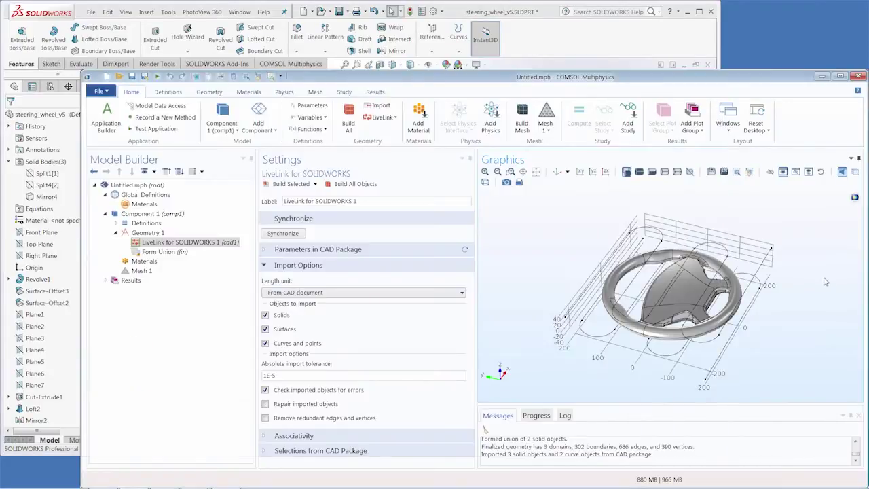
{"action": "left_click", "coordinate": [299, 235]}
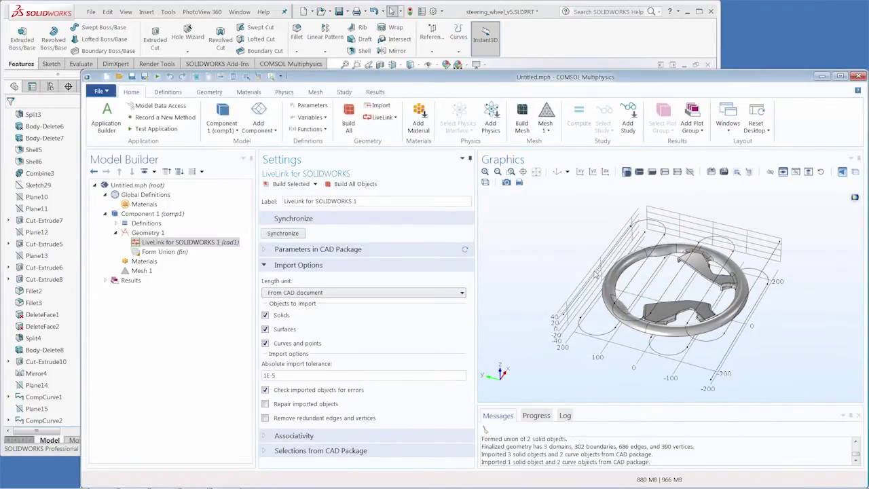
{"action": "left_click_drag", "start_coordinate": [658, 364], "coordinate": [630, 364]}
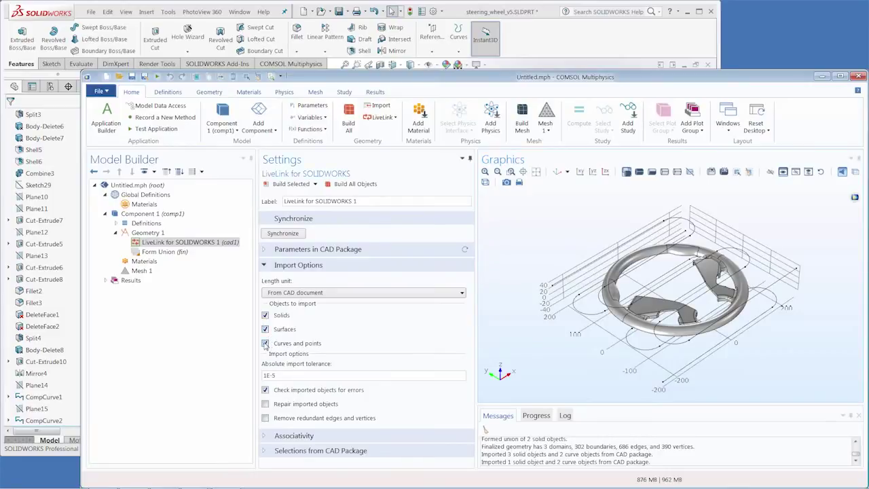
Step: Synchronize the wheel with Curves and points excluded from the import
{"action": "left_click", "coordinate": [265, 344]}
{"action": "left_click", "coordinate": [294, 234]}
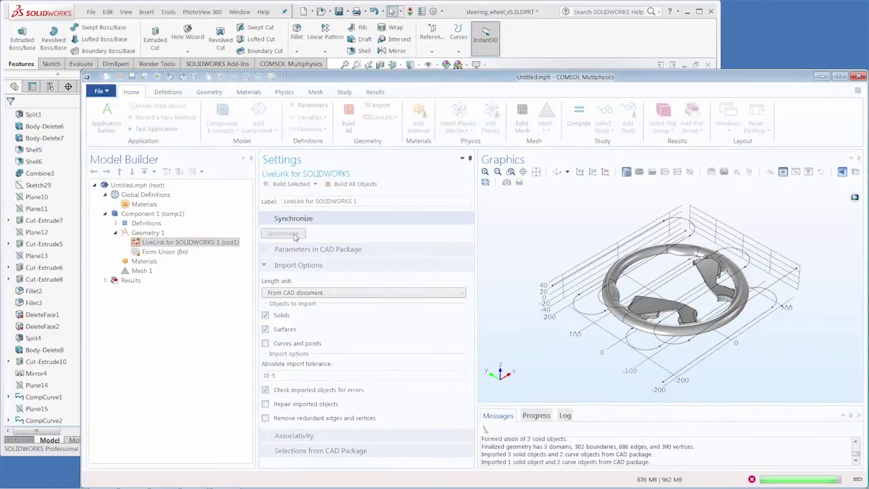
{"action": "left_click_drag", "start_coordinate": [616, 366], "coordinate": [535, 384]}
Step: Re-include Curves and points, synchronize again, and return to SOLIDWORKS
{"action": "left_click", "coordinate": [316, 345]}
{"action": "left_click", "coordinate": [284, 234]}
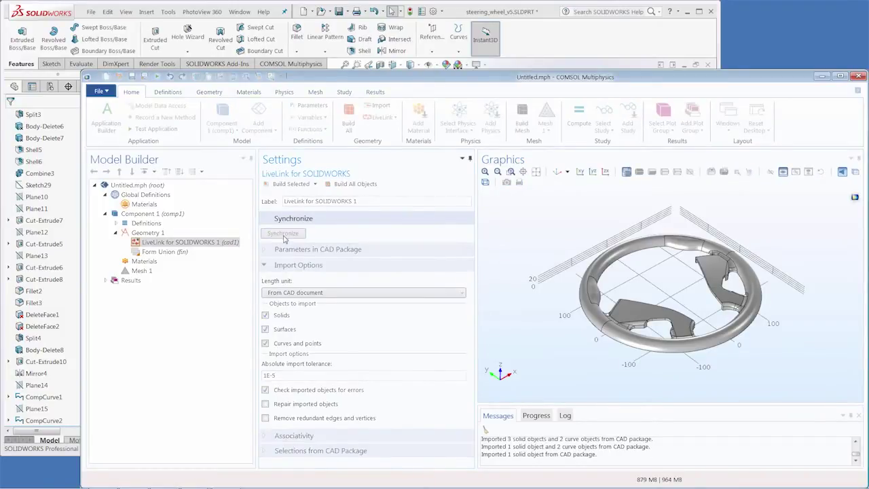
{"action": "left_click", "coordinate": [59, 307]}
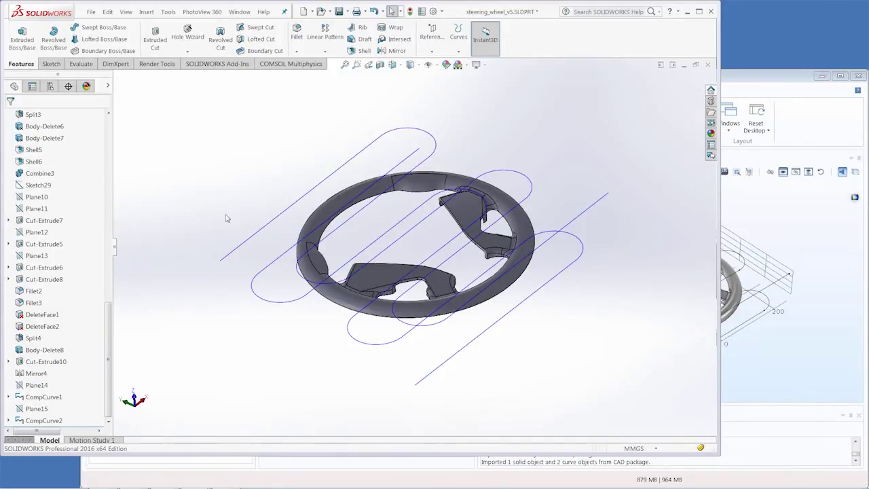
Step: Select CompCurve1 and browse the Insert > Curve options without adding a feature
{"action": "left_click", "coordinate": [53, 399]}
{"action": "left_click", "coordinate": [146, 12]}
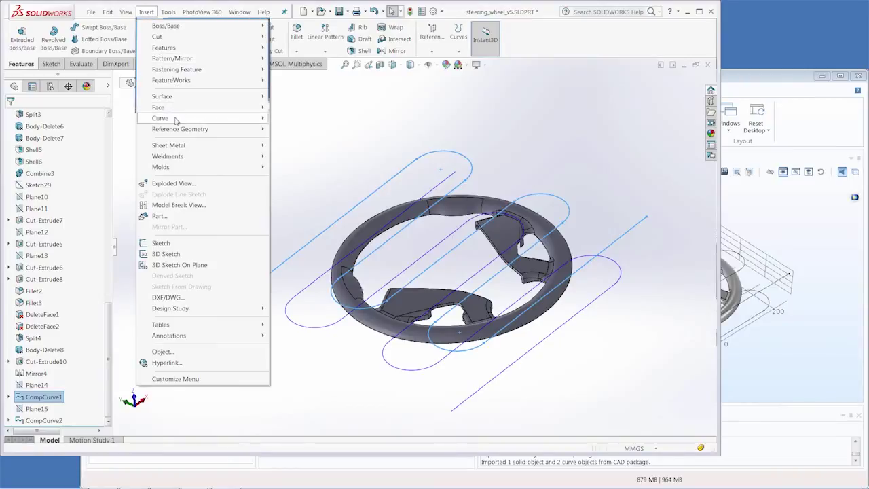
{"action": "mouse_move", "coordinate": [197, 119]}
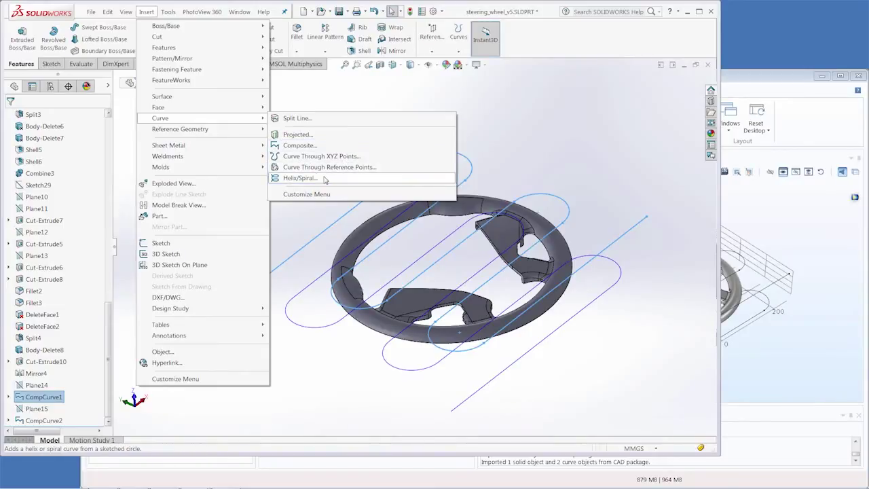
{"action": "left_click", "coordinate": [623, 157]}
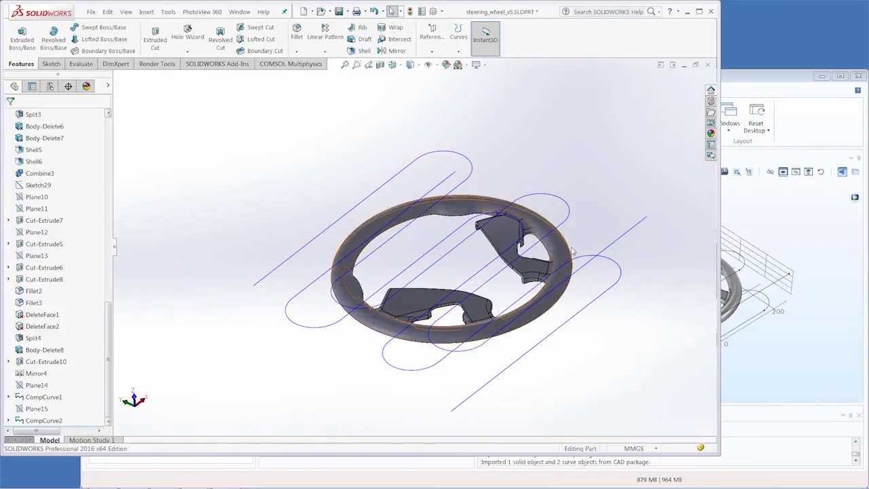
Step: Return to the COMSOL Multiphysics window
{"action": "left_click", "coordinate": [817, 324]}
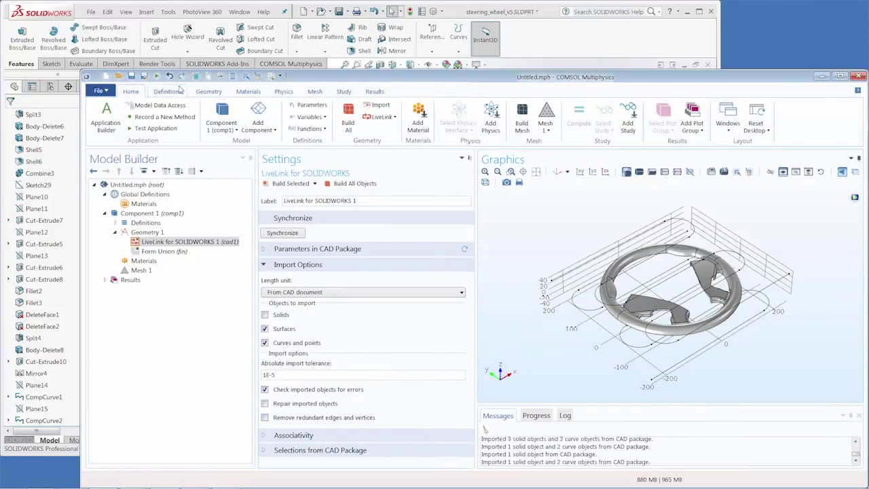
{"action": "left_click", "coordinate": [168, 11]}
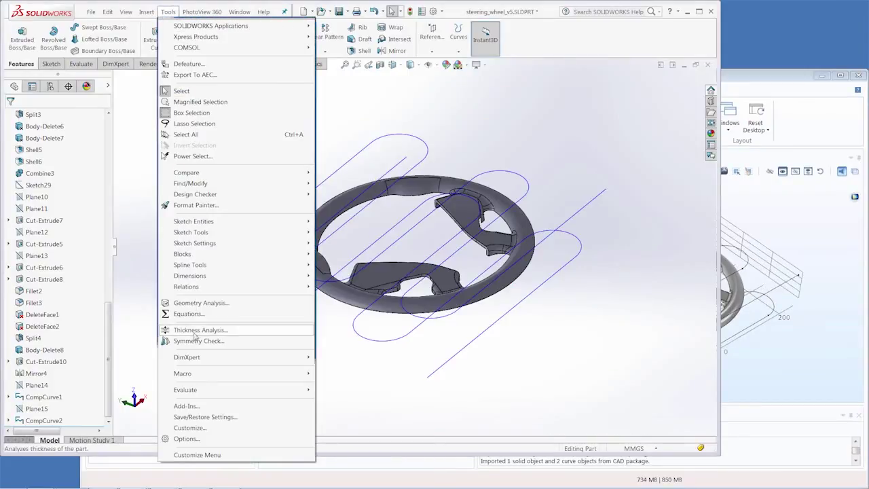
{"action": "left_click", "coordinate": [189, 438]}
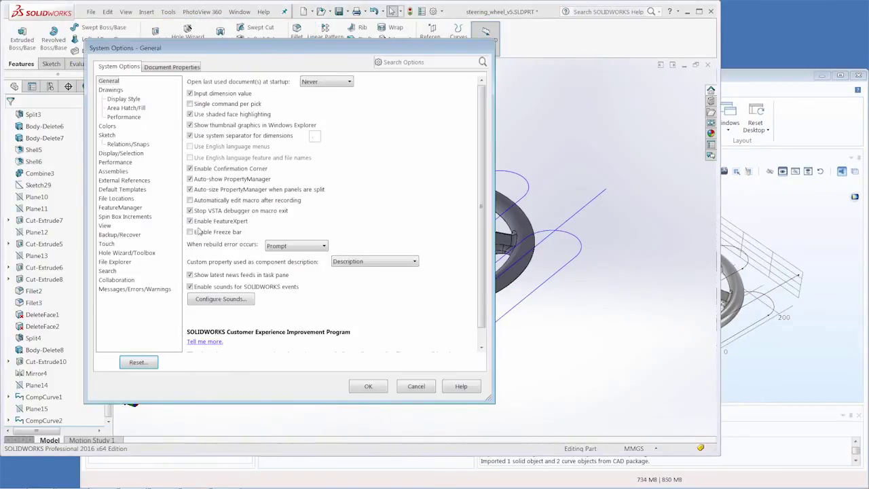
{"action": "left_click", "coordinate": [162, 68]}
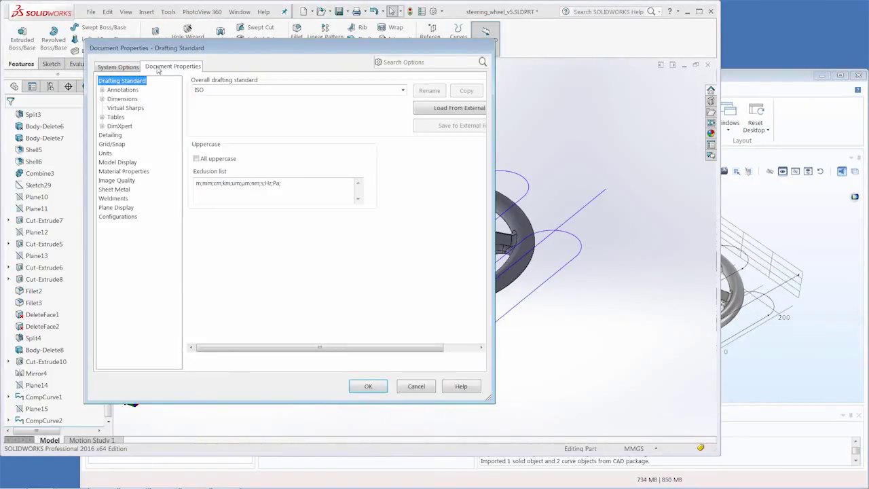
{"action": "left_click", "coordinate": [105, 152]}
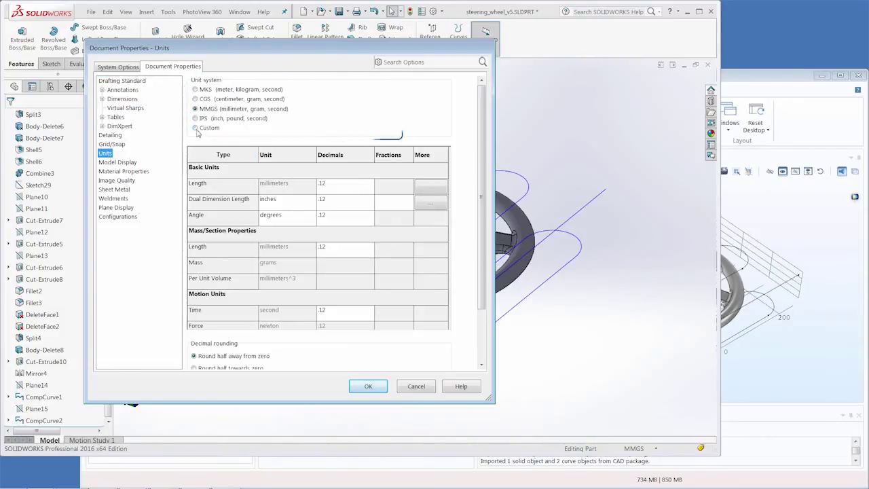
{"action": "left_click", "coordinate": [368, 385]}
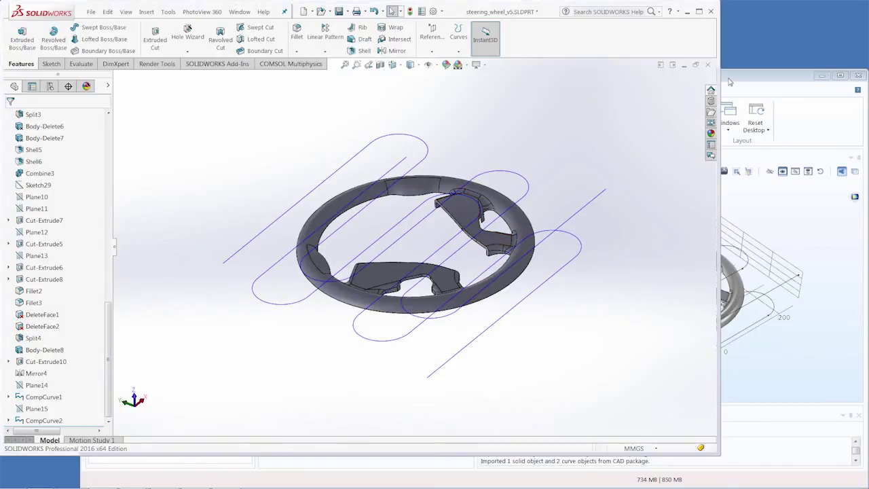
{"action": "left_click", "coordinate": [728, 84]}
Step: Reset the wheel view and add a new 3D component
{"action": "left_click", "coordinate": [557, 171]}
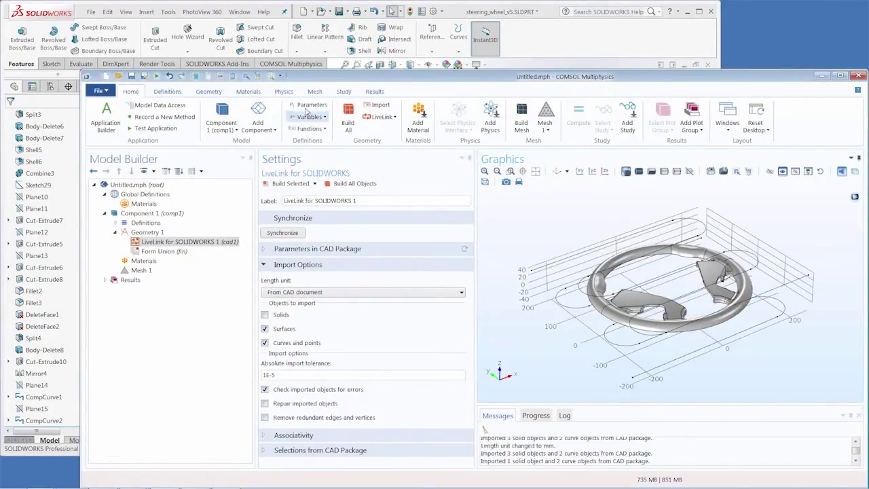
{"action": "left_click", "coordinate": [268, 122]}
{"action": "left_click", "coordinate": [262, 140]}
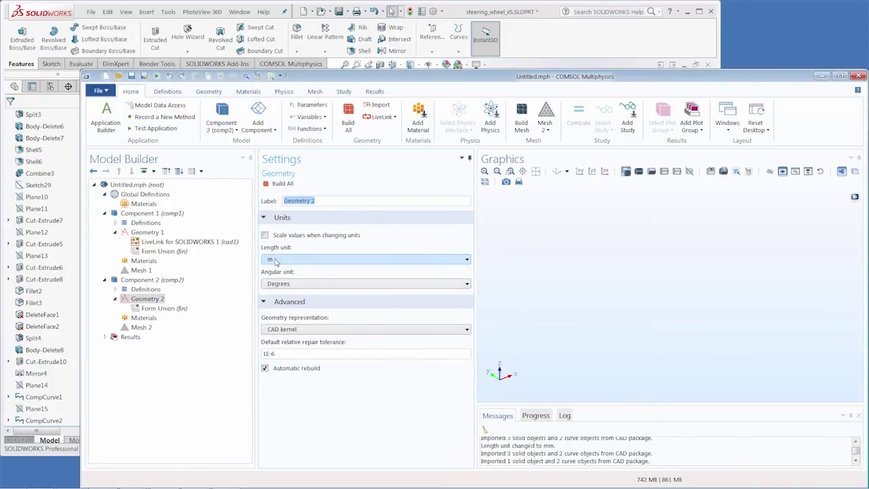
Step: Link Geometry 2 to the SOLIDWORKS part, keeping units From CAD document, and synchronize
{"action": "left_click", "coordinate": [380, 116]}
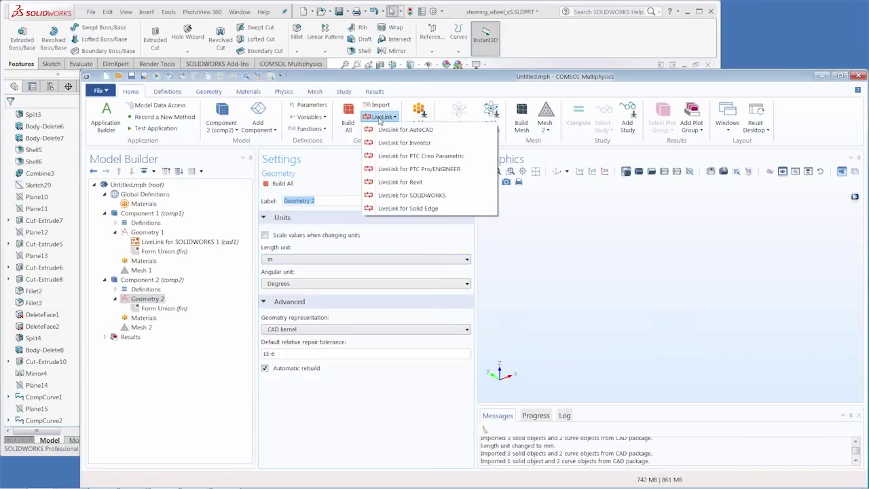
{"action": "left_click", "coordinate": [387, 195]}
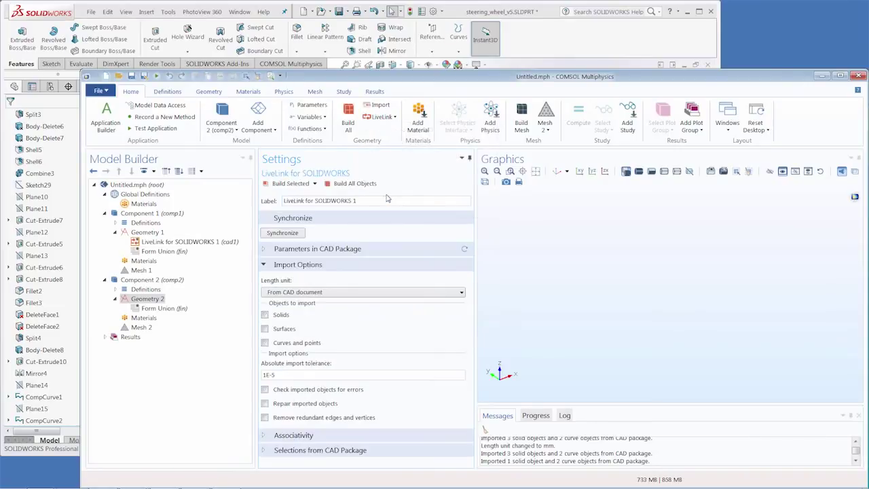
{"action": "left_click", "coordinate": [288, 292]}
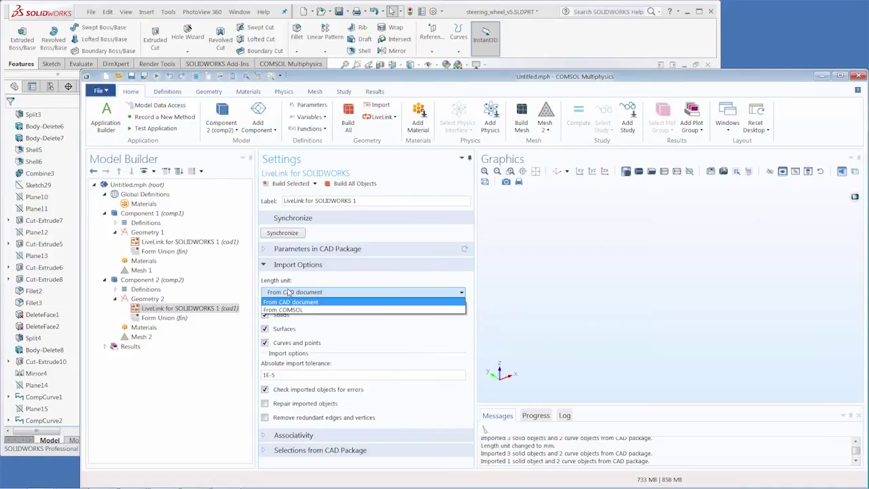
{"action": "left_click", "coordinate": [287, 292]}
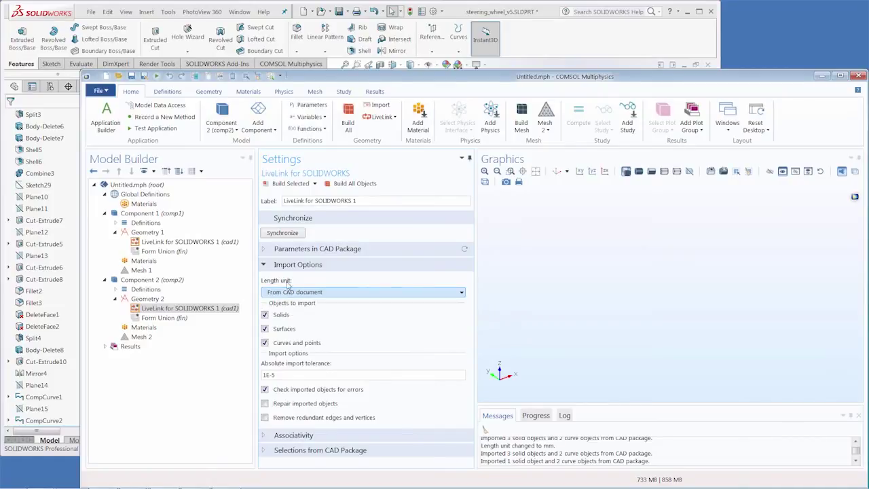
{"action": "left_click", "coordinate": [283, 232]}
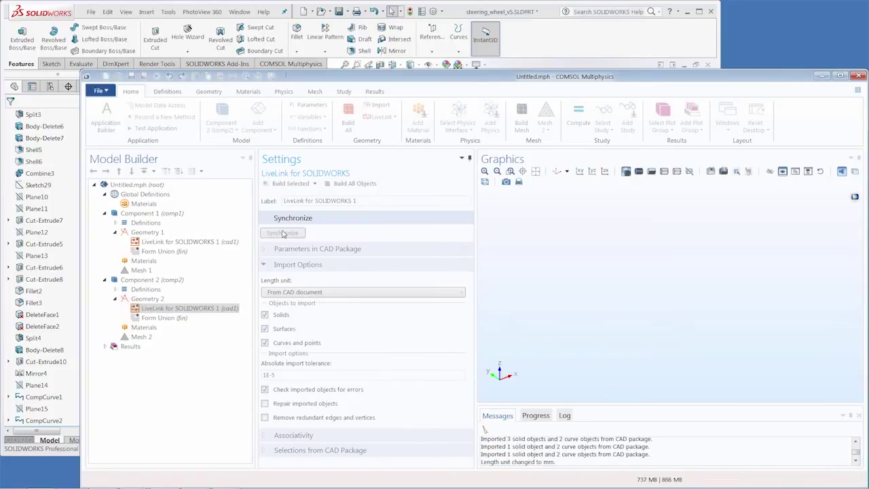
{"action": "left_click", "coordinate": [157, 300]}
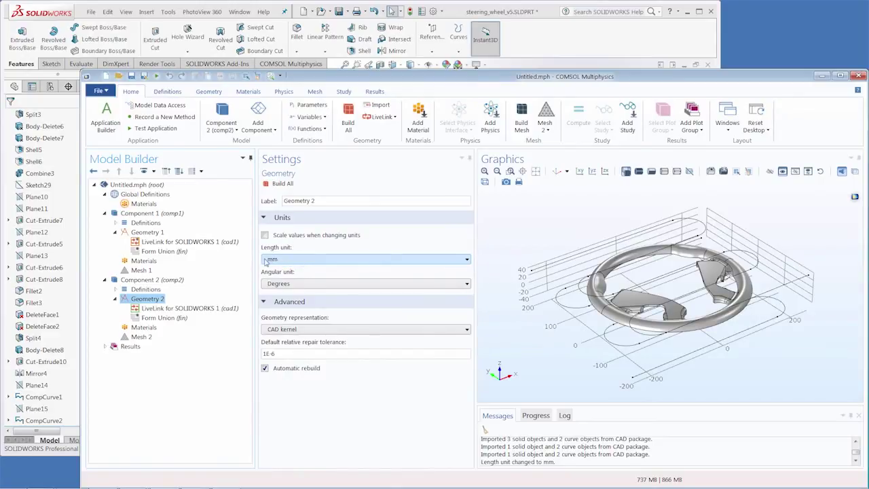
Step: Delete Component 2 from the model
{"action": "left_click", "coordinate": [175, 281]}
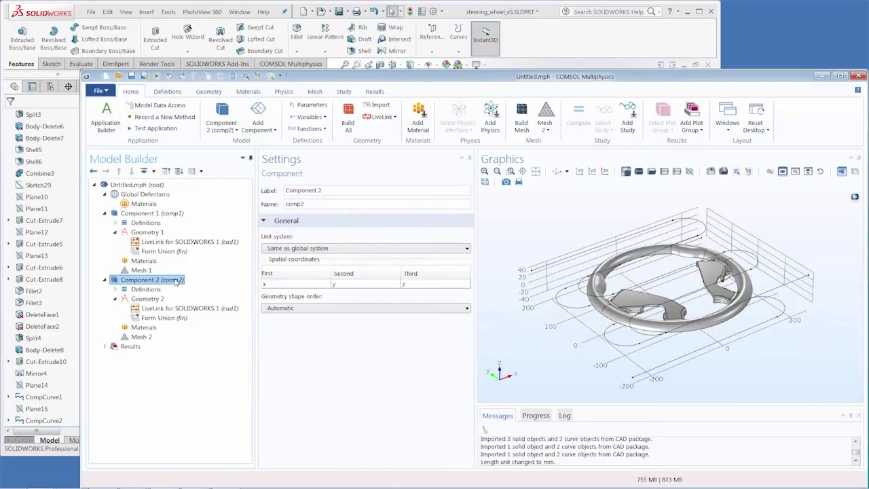
{"action": "key", "text": "Delete"}
{"action": "key", "text": "Return"}
Step: Set Geometry 1's length unit to m
{"action": "left_click", "coordinate": [154, 234]}
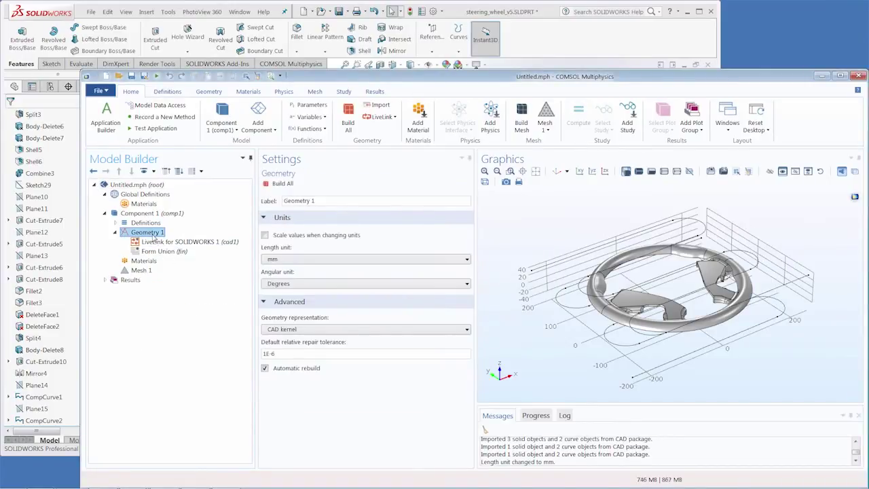
{"action": "left_click", "coordinate": [270, 259]}
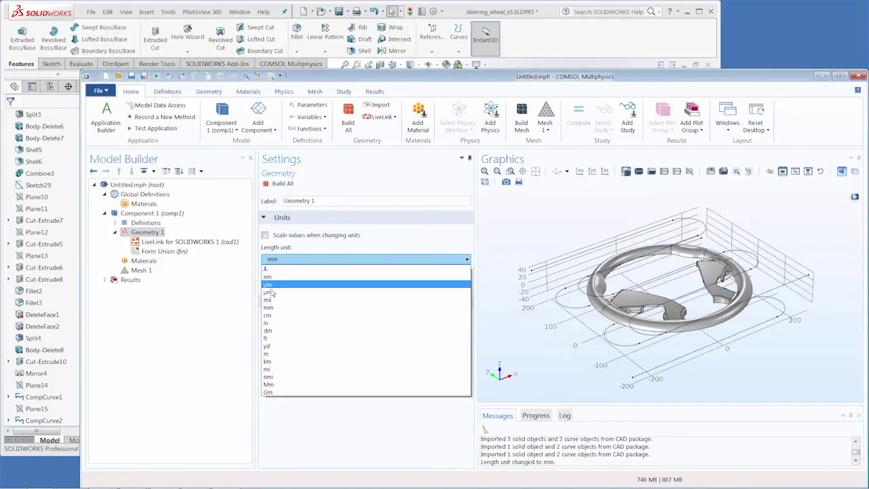
{"action": "left_click", "coordinate": [267, 354]}
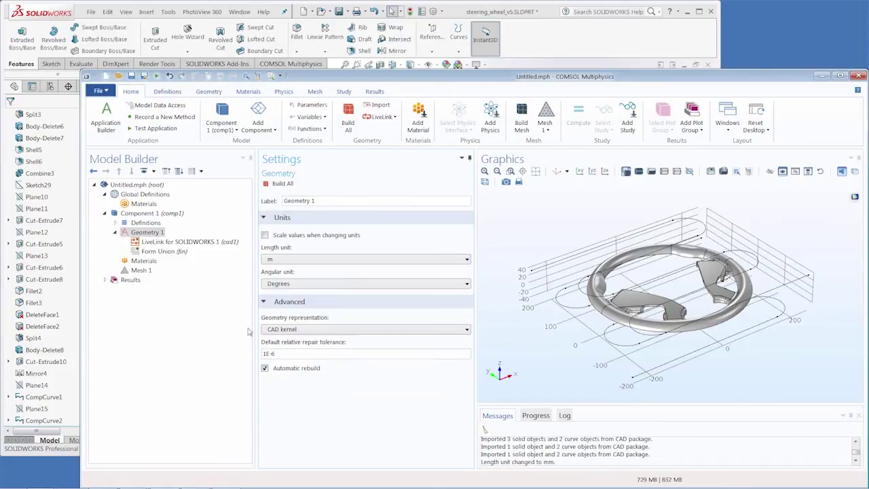
Step: Resynchronize the wheel from SOLIDWORKS with the import length unit taken From COMSOL
{"action": "left_click", "coordinate": [175, 243]}
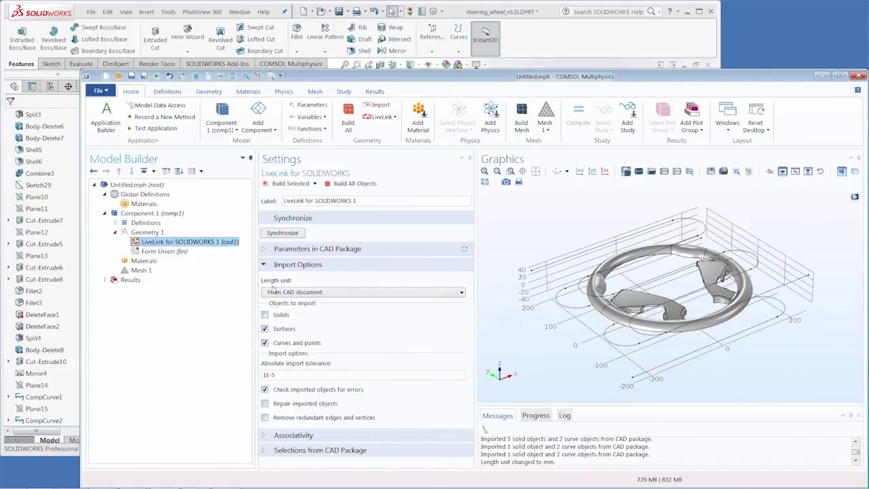
{"action": "left_click", "coordinate": [279, 292]}
{"action": "left_click", "coordinate": [290, 310]}
{"action": "left_click", "coordinate": [286, 234]}
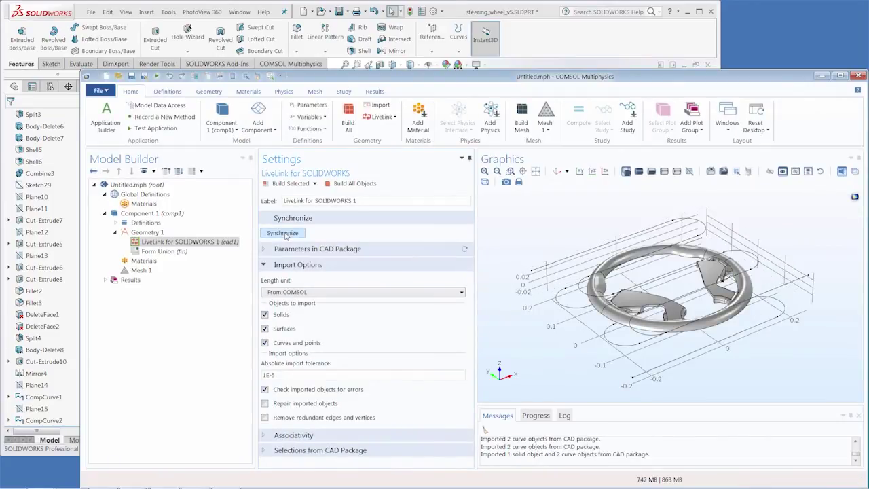
Step: Add a block of width 0.55, depth 0.5 and height 0.12 m
{"action": "left_click", "coordinate": [209, 91]}
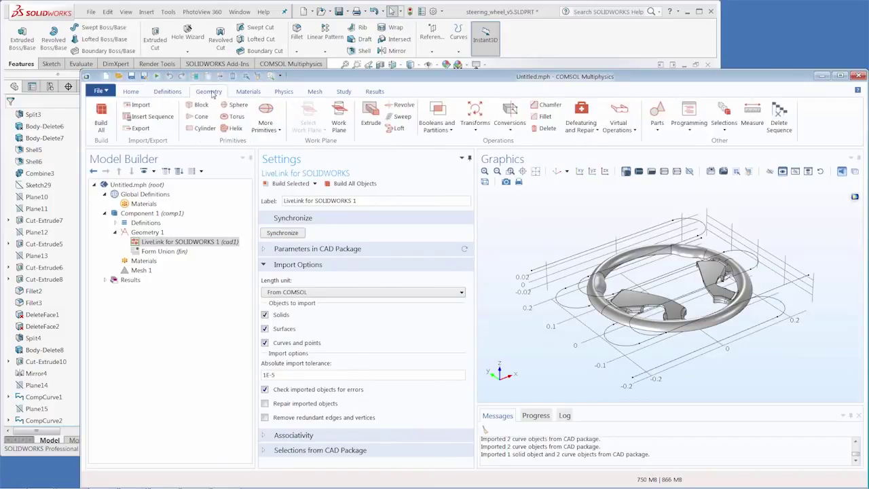
{"action": "left_click", "coordinate": [199, 105]}
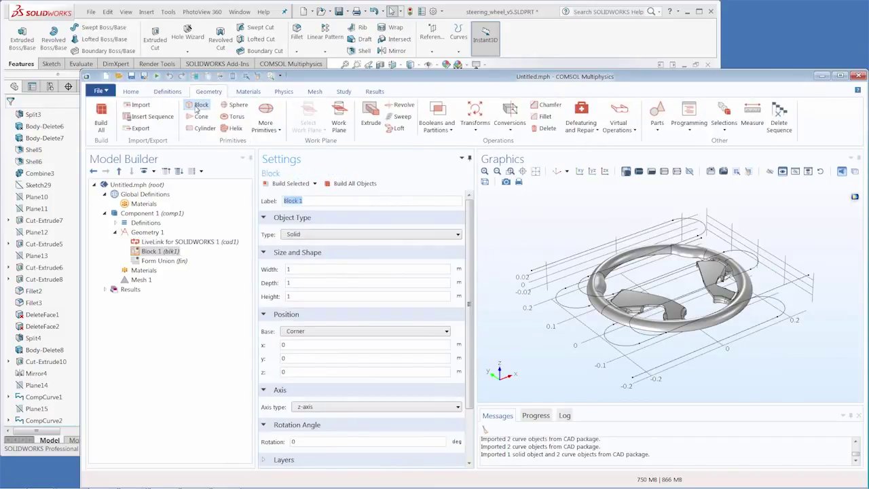
{"action": "double_click", "coordinate": [288, 270]}
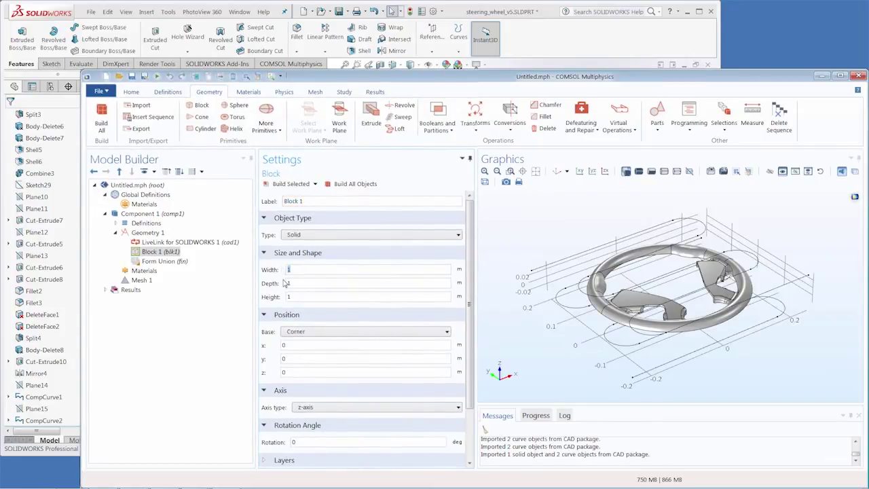
{"action": "type", "text": "0.55"}
{"action": "key", "text": "Tab"}
{"action": "type", "text": "0.5"}
{"action": "key", "text": "Tab"}
{"action": "type", "text": ".12"}
Step: Centre the block's base at the origin and build it
{"action": "left_click", "coordinate": [296, 332]}
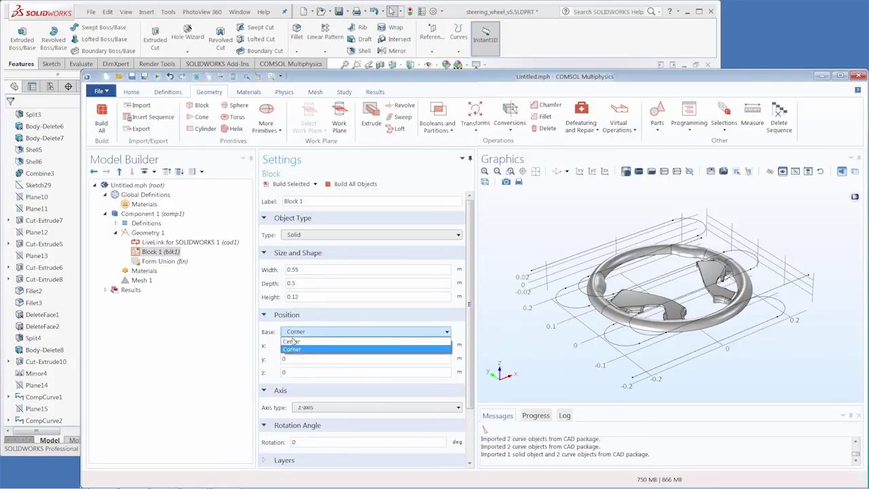
{"action": "left_click", "coordinate": [292, 340]}
{"action": "left_click", "coordinate": [292, 184]}
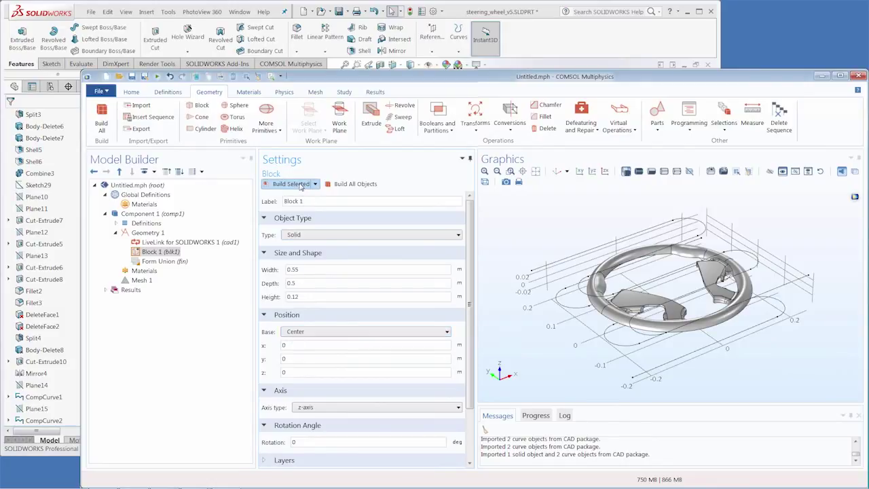
{"action": "left_click", "coordinate": [557, 171]}
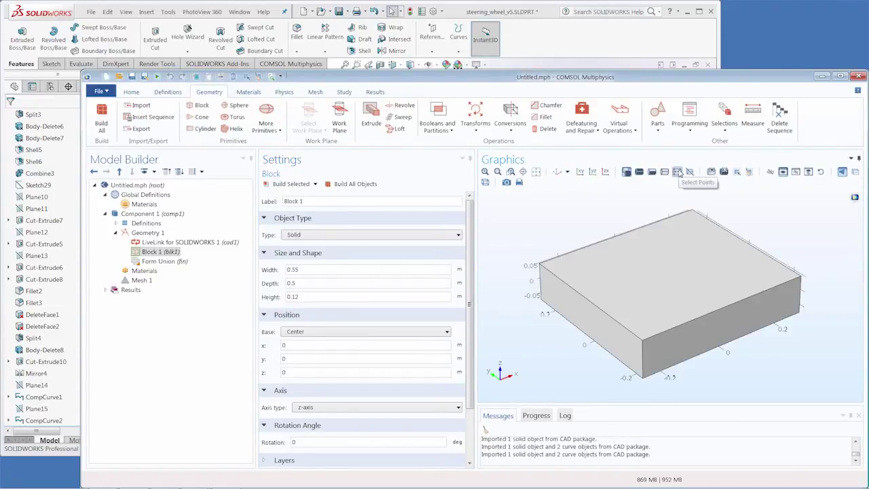
Step: Make the block transparent and rotate the view to see the wheel inside
{"action": "left_click", "coordinate": [854, 171]}
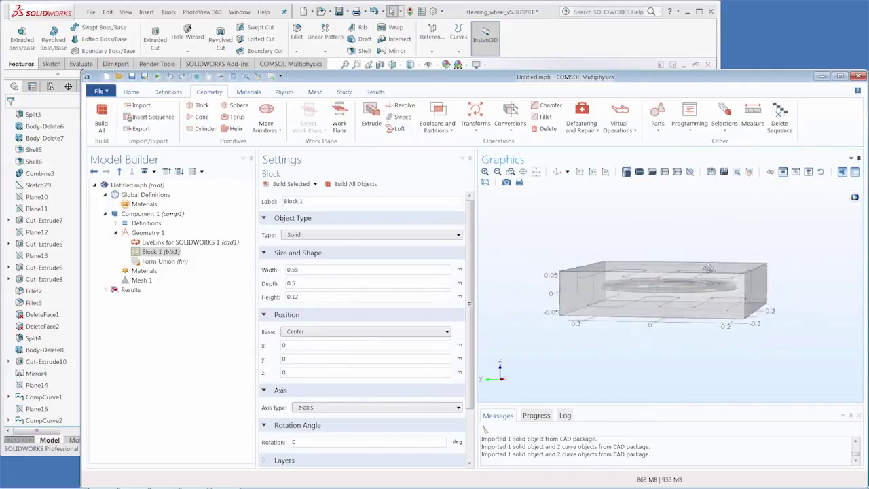
{"action": "left_click_drag", "start_coordinate": [717, 265], "coordinate": [686, 299]}
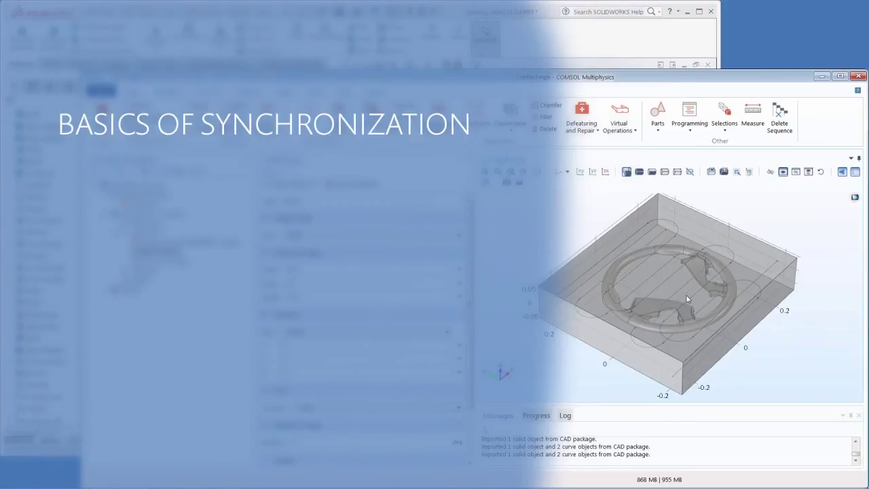